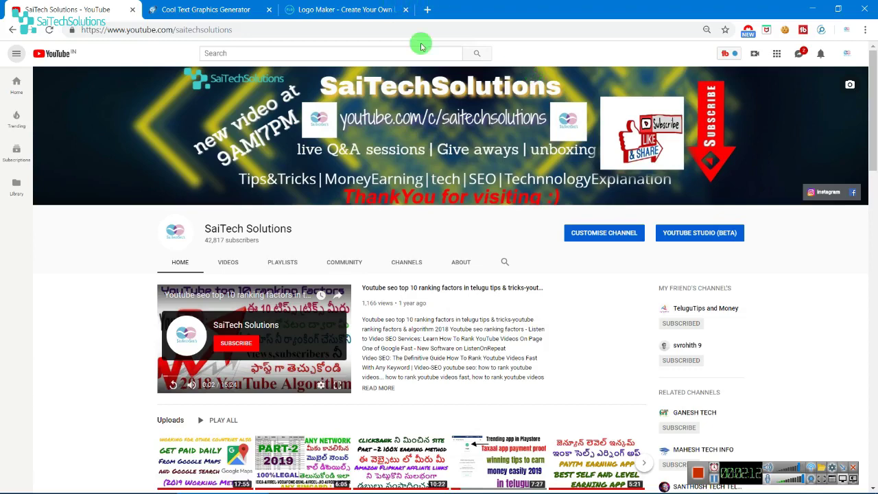
Switch to the Cool Text tab, scroll the style gallery, then bring the Compressed folder forward
{"action": "left_click", "coordinate": [201, 11]}
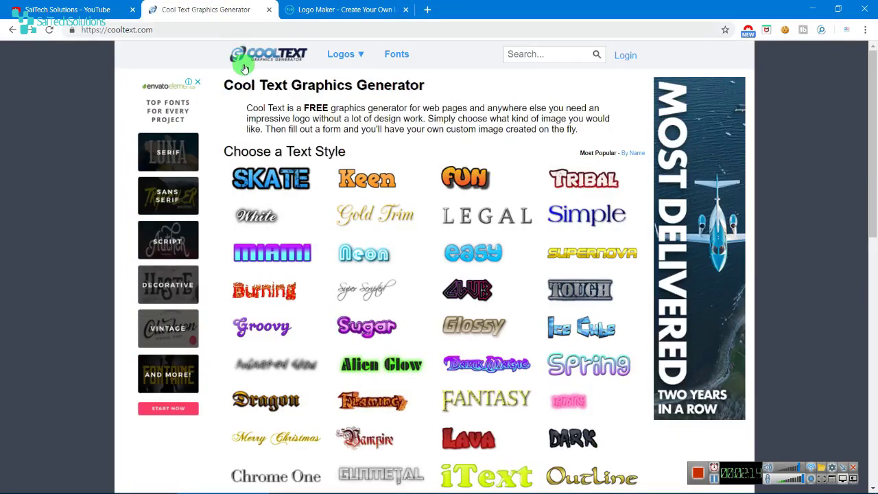
{"action": "right_click", "coordinate": [525, 3]}
{"action": "left_click", "coordinate": [480, 4]}
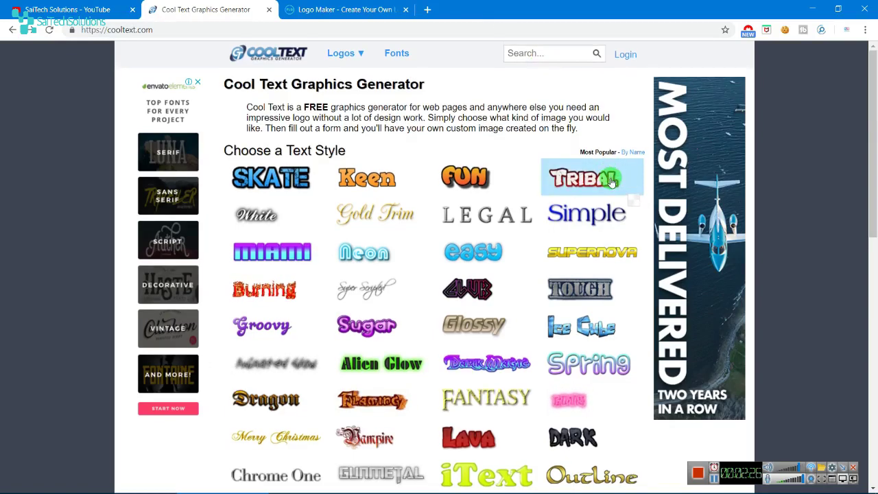
{"action": "scroll", "coordinate": [568, 205], "scroll_direction": "down", "scroll_amount": 3}
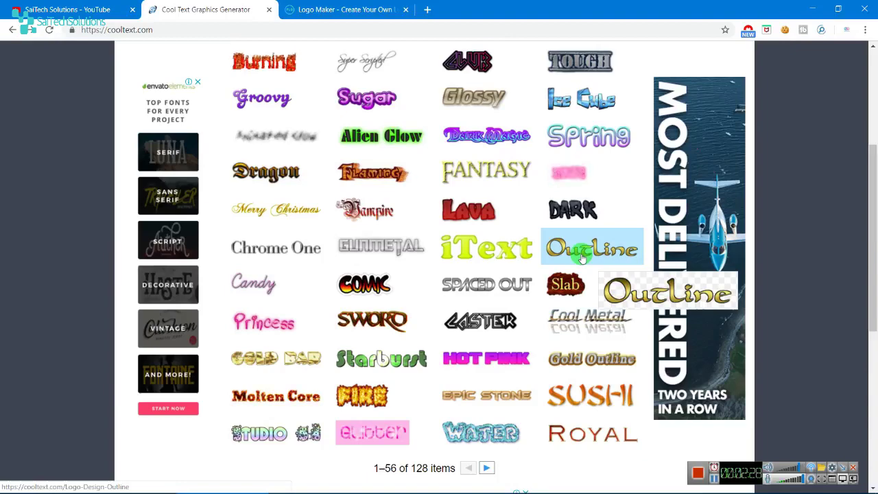
{"action": "mouse_move", "coordinate": [237, 488]}
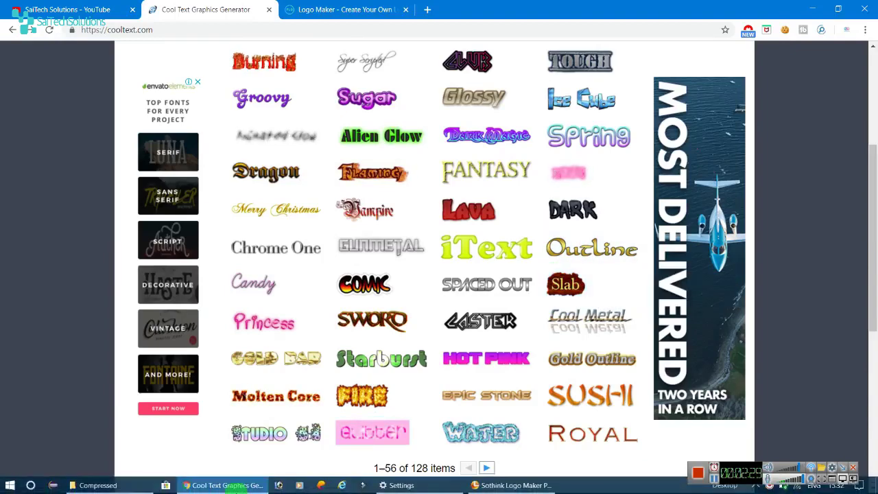
{"action": "left_click", "coordinate": [98, 485]}
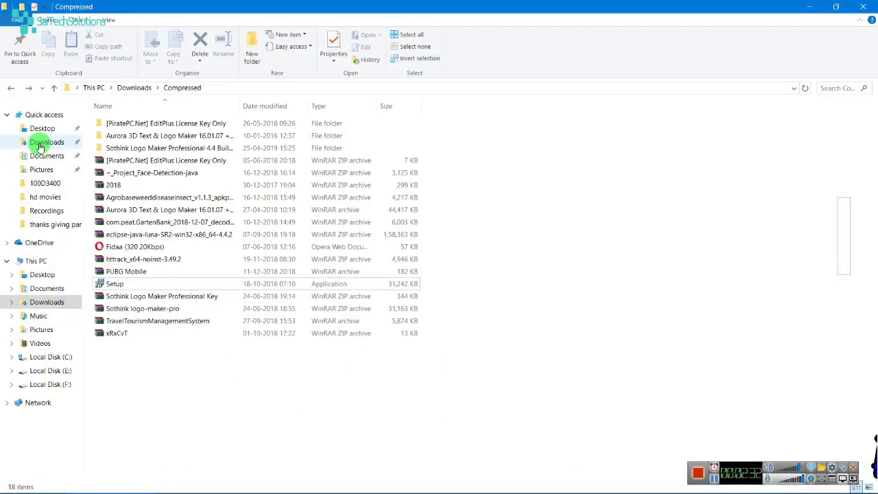
Open the Downloads folder in a separate window and scroll through its files
{"action": "right_click", "coordinate": [40, 141]}
{"action": "left_click", "coordinate": [69, 169]}
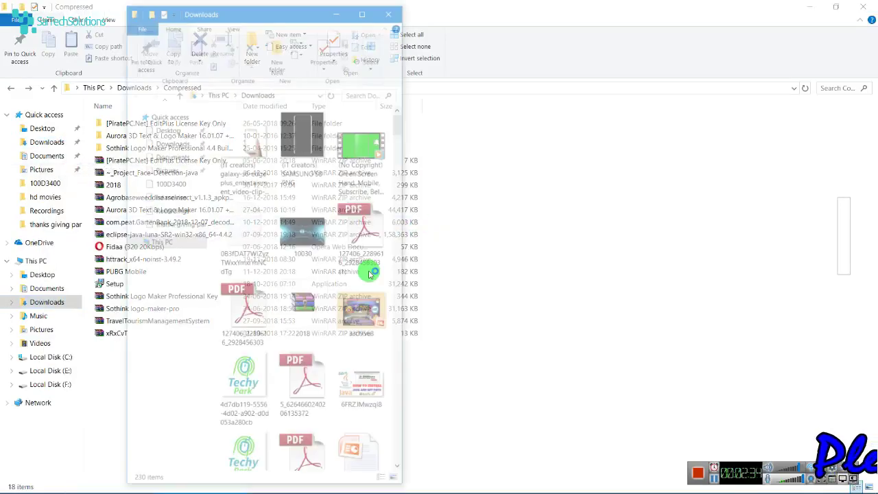
{"action": "scroll", "coordinate": [312, 370], "scroll_direction": "down", "scroll_amount": 15}
{"action": "scroll", "coordinate": [312, 391], "scroll_direction": "down", "scroll_amount": 20}
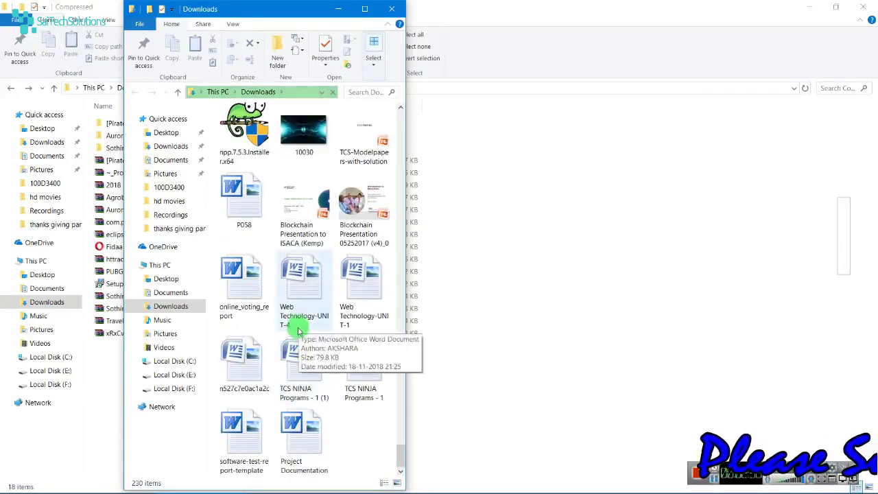
{"action": "scroll", "coordinate": [322, 274], "scroll_direction": "up", "scroll_amount": 3}
{"action": "scroll", "coordinate": [325, 214], "scroll_direction": "up", "scroll_amount": 3}
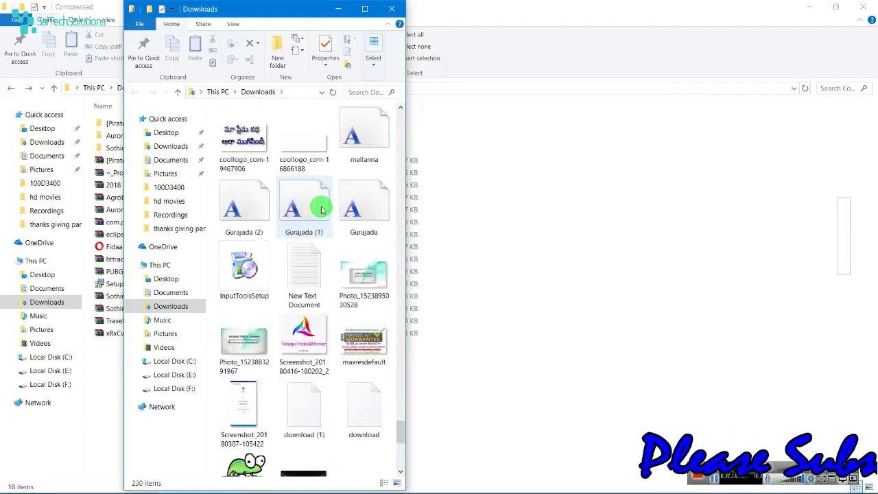
{"action": "scroll", "coordinate": [260, 141], "scroll_direction": "up", "scroll_amount": 8}
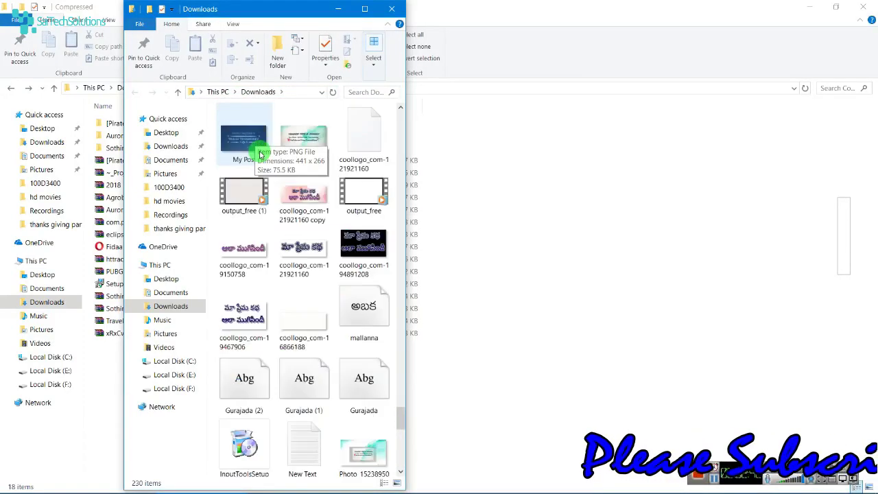
Preview two coollogo images in Photos, close the extra window, and return to Cool Text
{"action": "left_click", "coordinate": [259, 215]}
{"action": "double_click", "coordinate": [260, 215]}
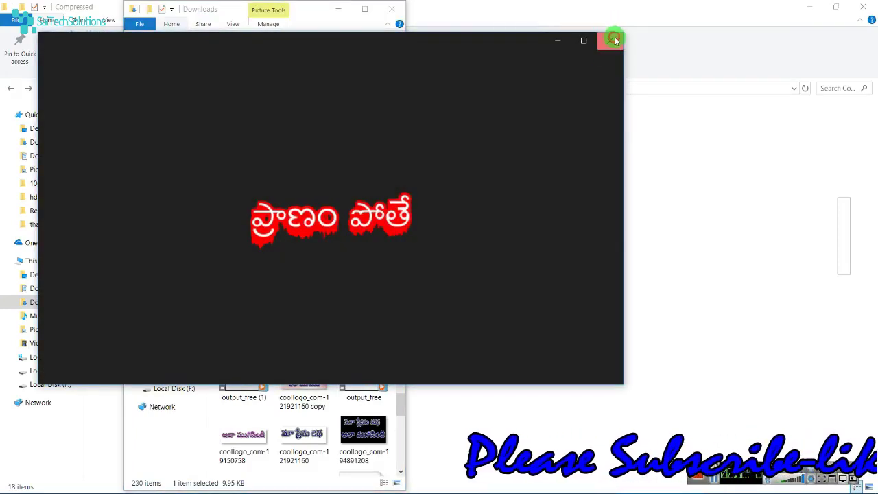
{"action": "left_click", "coordinate": [613, 40]}
{"action": "double_click", "coordinate": [316, 381]}
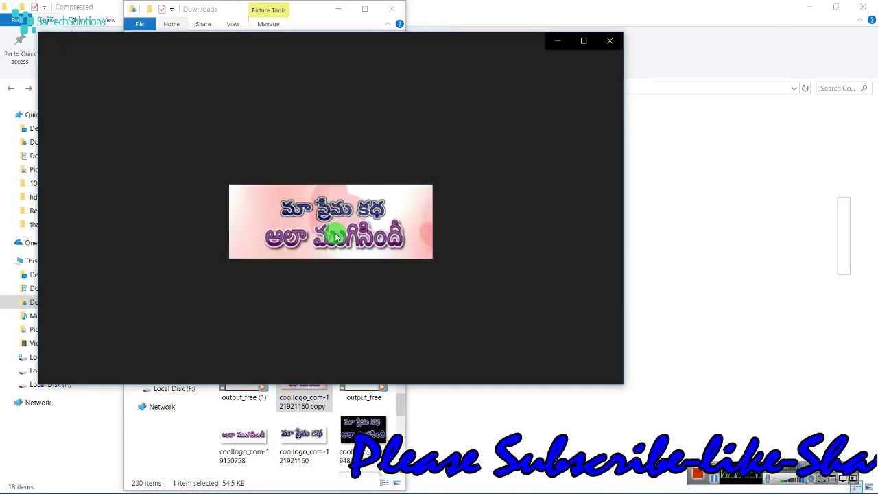
{"action": "left_click", "coordinate": [609, 40]}
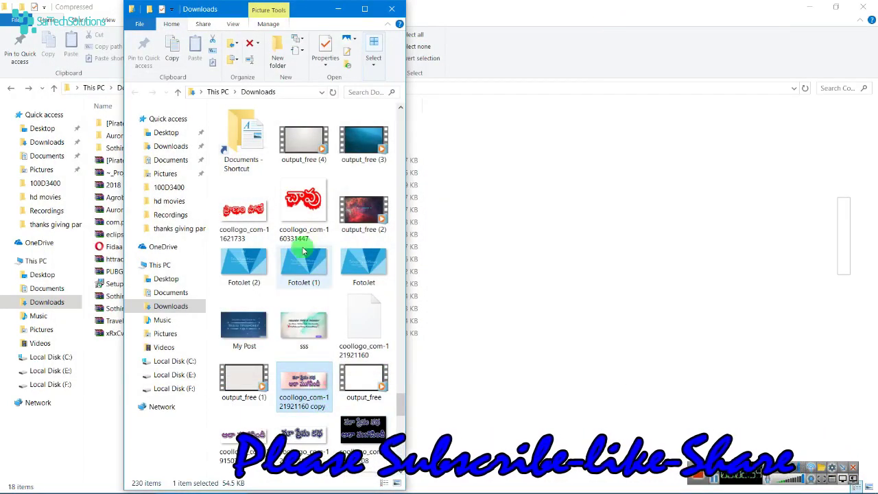
{"action": "left_click", "coordinate": [392, 10]}
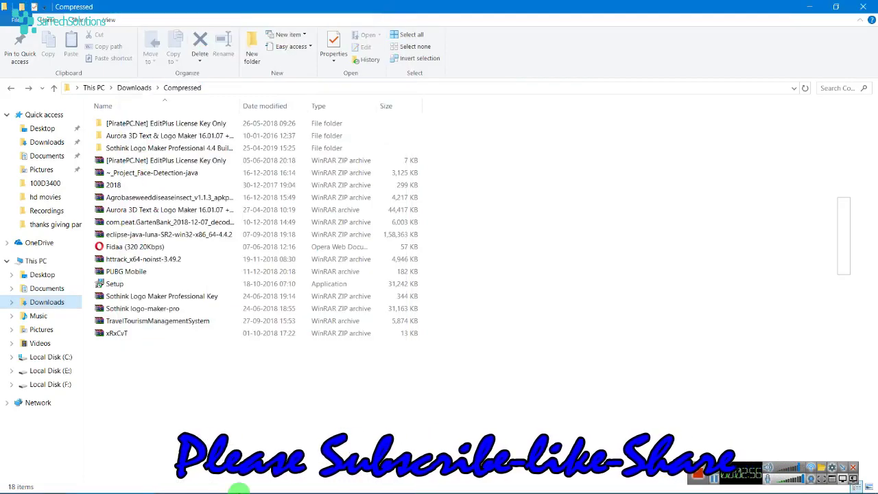
{"action": "left_click", "coordinate": [197, 486]}
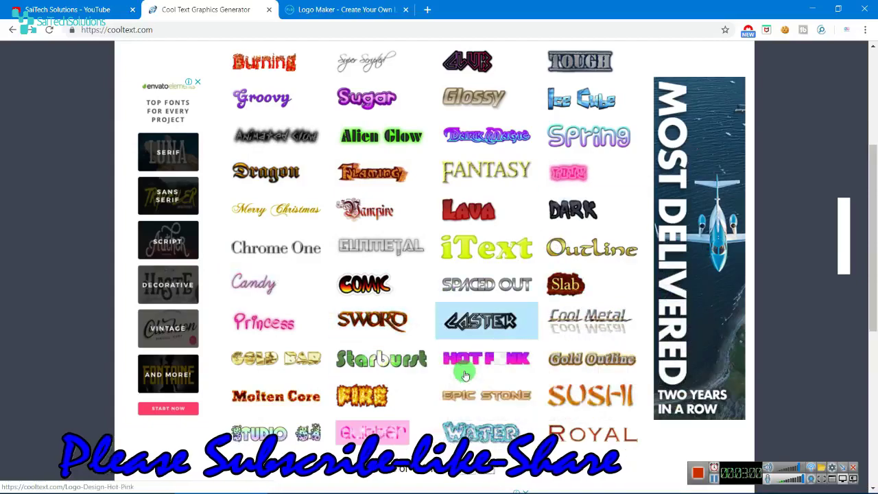
Browse the Cool Text style gallery and pick the Burning text style
{"action": "scroll", "coordinate": [574, 343], "scroll_direction": "up", "scroll_amount": 3}
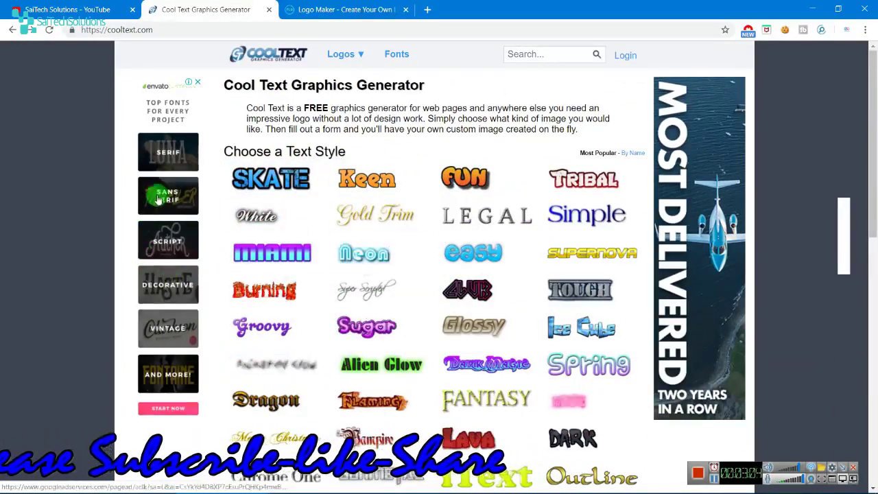
{"action": "mouse_move", "coordinate": [346, 55]}
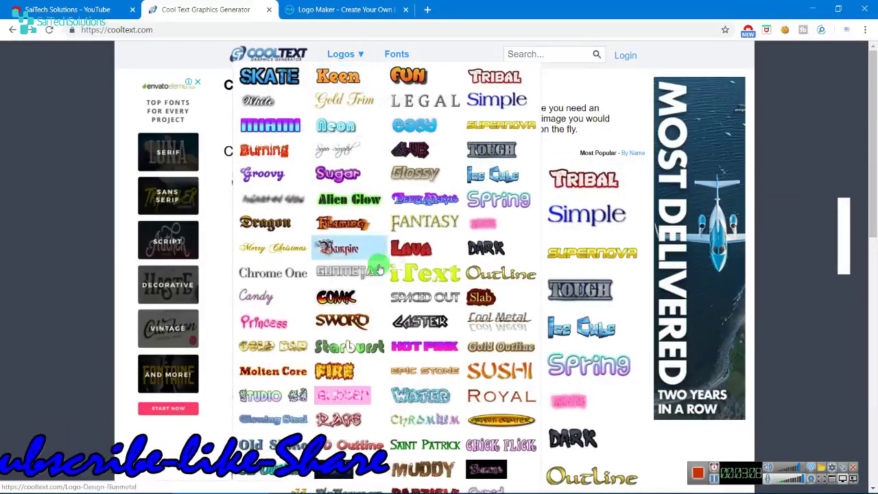
{"action": "scroll", "coordinate": [349, 257], "scroll_direction": "down", "scroll_amount": 3}
{"action": "scroll", "coordinate": [398, 206], "scroll_direction": "up", "scroll_amount": 3}
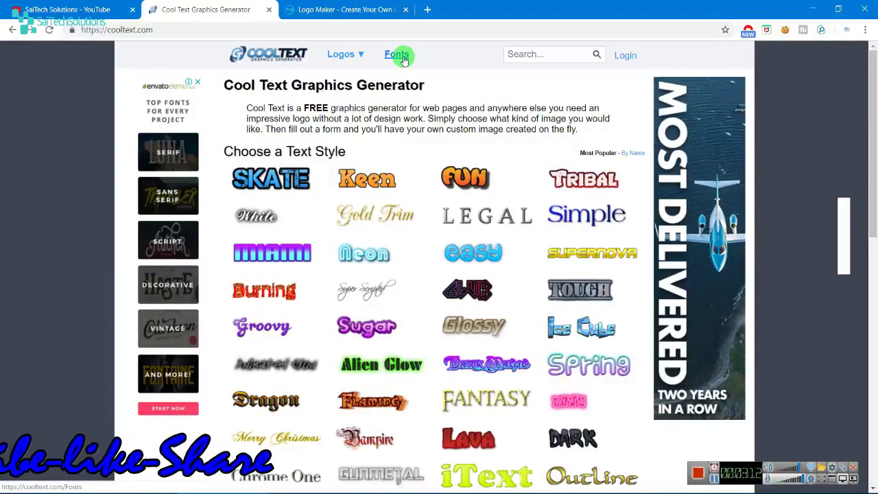
{"action": "mouse_move", "coordinate": [361, 272]}
{"action": "scroll", "coordinate": [362, 272], "scroll_direction": "down", "scroll_amount": 2}
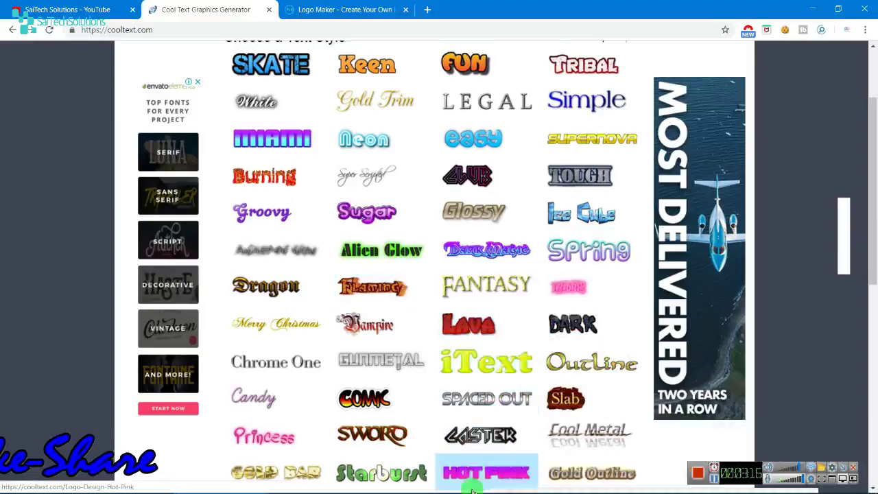
{"action": "mouse_move", "coordinate": [294, 249]}
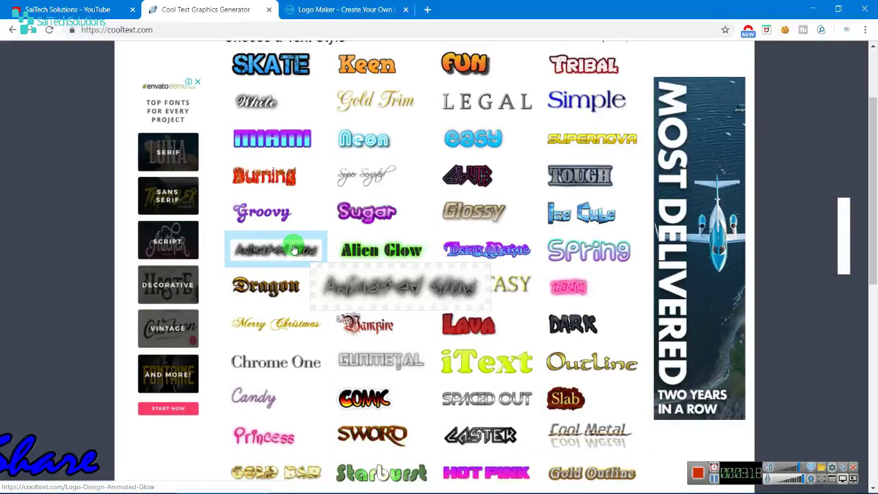
{"action": "left_click", "coordinate": [270, 180]}
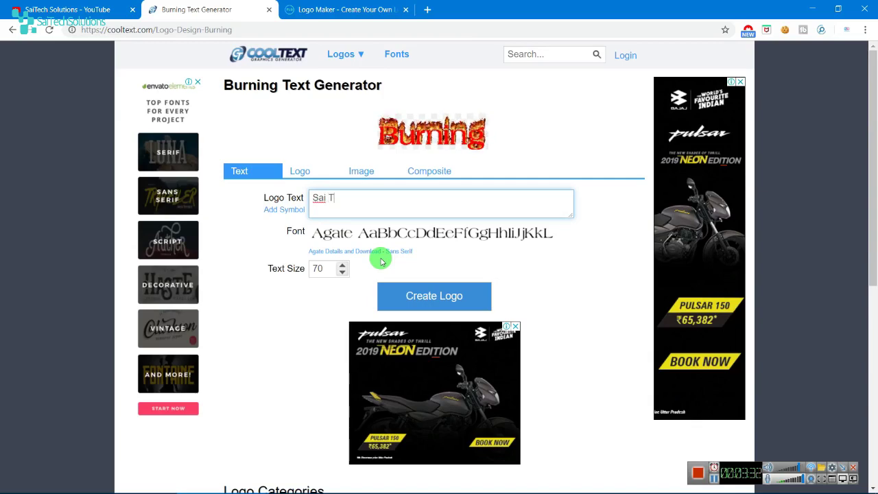
Enter 'Sai TechSolutions' as the logo text, keeping Agate size 70, and create the Burning logo
{"action": "type", "text": "echSolutions"}
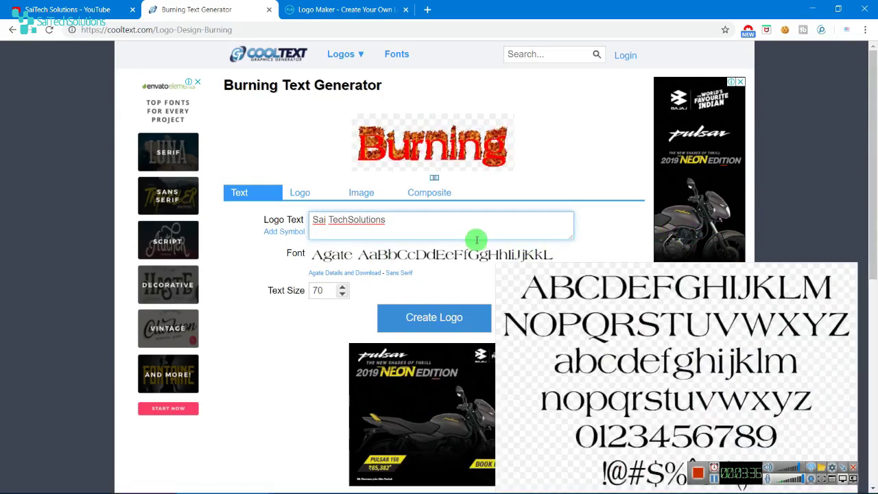
{"action": "scroll", "coordinate": [576, 219], "scroll_direction": "down", "scroll_amount": 2}
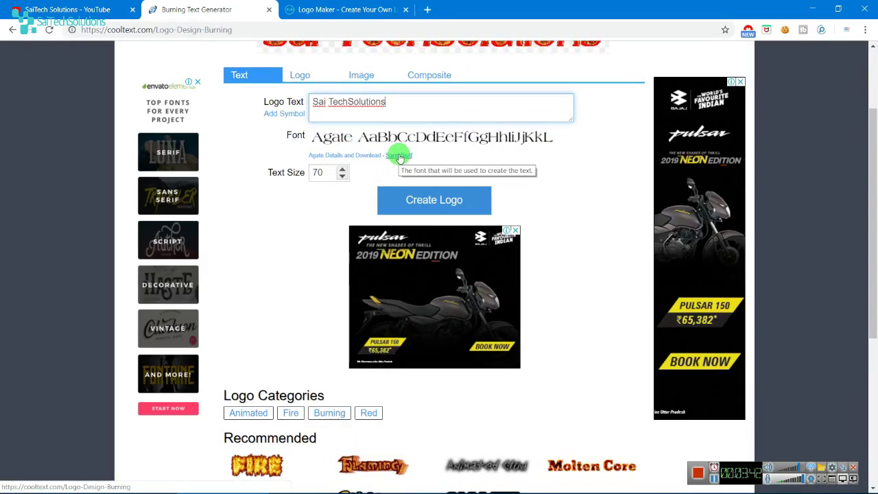
{"action": "left_click", "coordinate": [432, 200]}
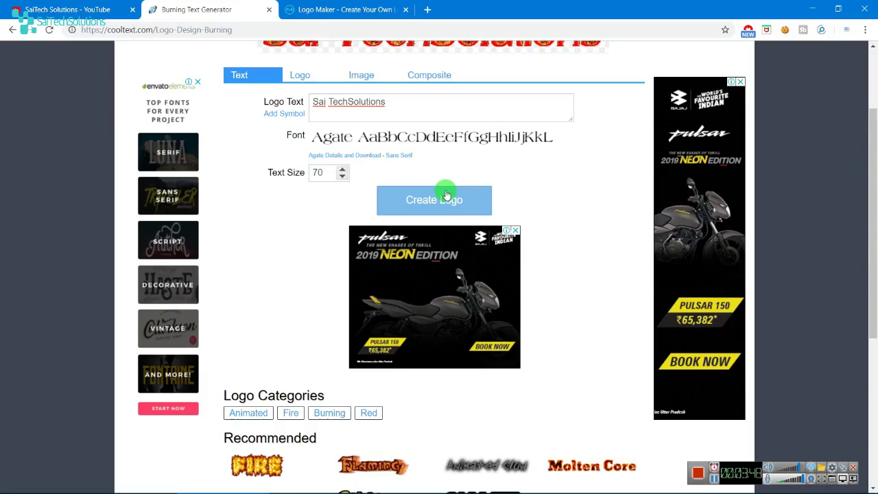
{"action": "left_click", "coordinate": [445, 195]}
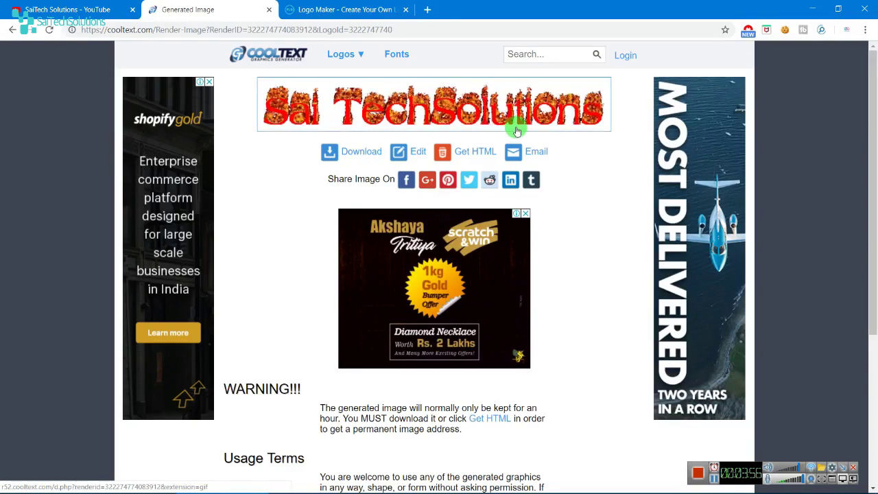
Return to the Burning generator and browse its Logo, Image and Composite option tabs
{"action": "left_click", "coordinate": [12, 32]}
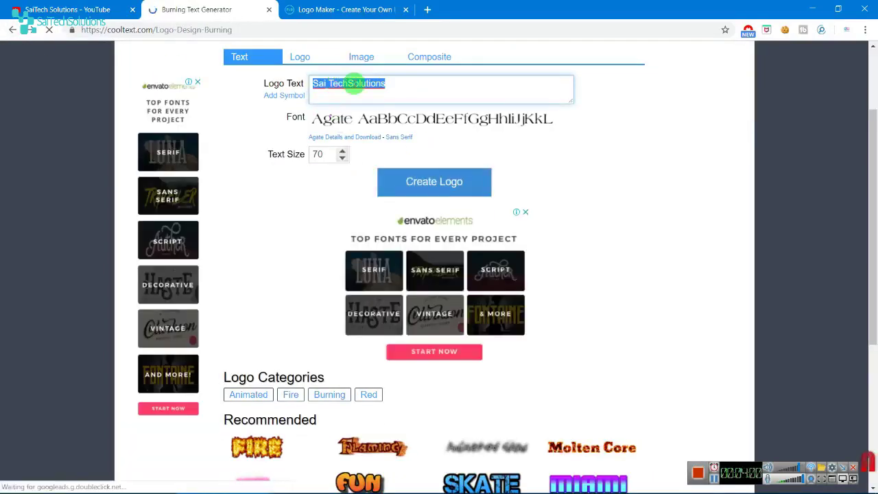
{"action": "left_click", "coordinate": [302, 171]}
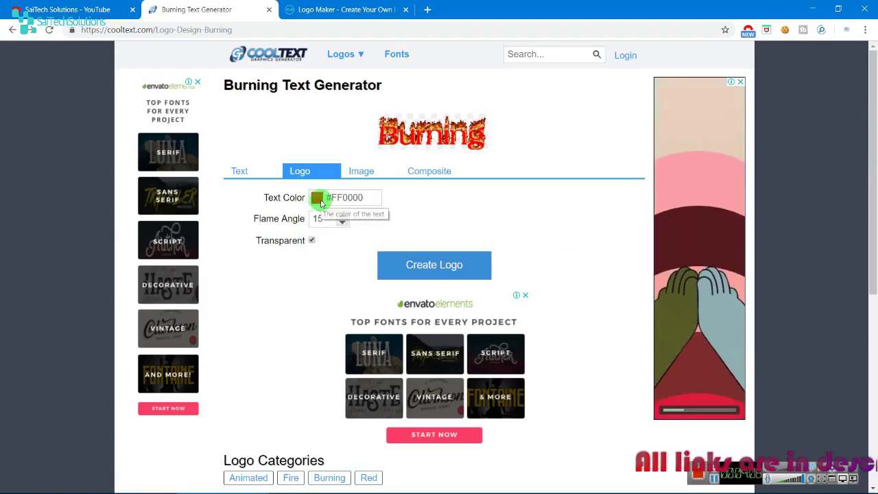
{"action": "left_click", "coordinate": [361, 173]}
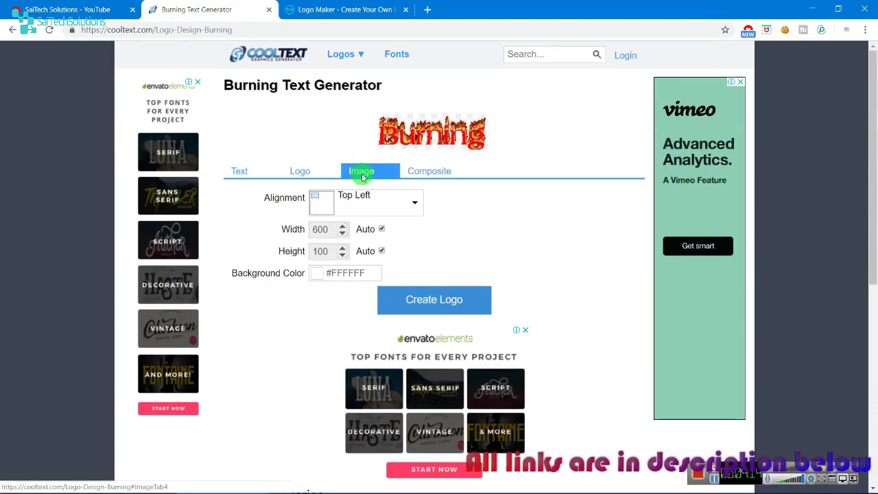
{"action": "left_click", "coordinate": [418, 173]}
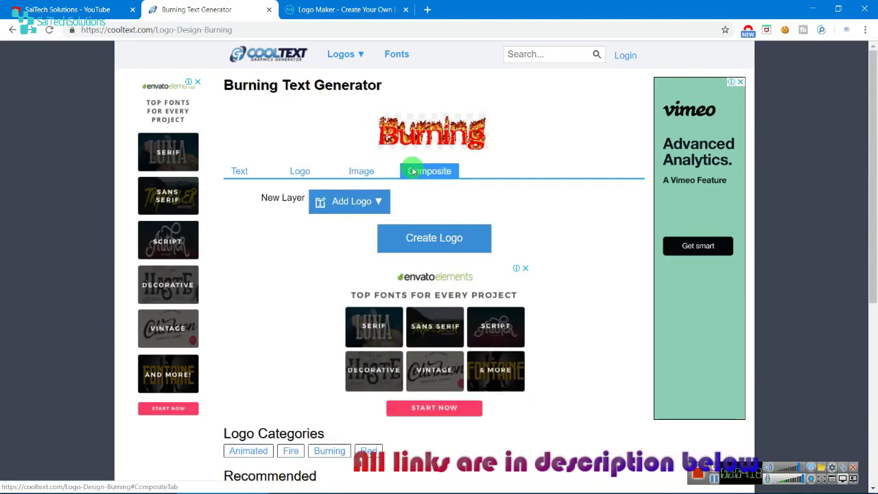
{"action": "left_click", "coordinate": [267, 172]}
Correct the logo text to 'Sai Tech Solutions' and regenerate the Burning logo
{"action": "mouse_move", "coordinate": [471, 246]}
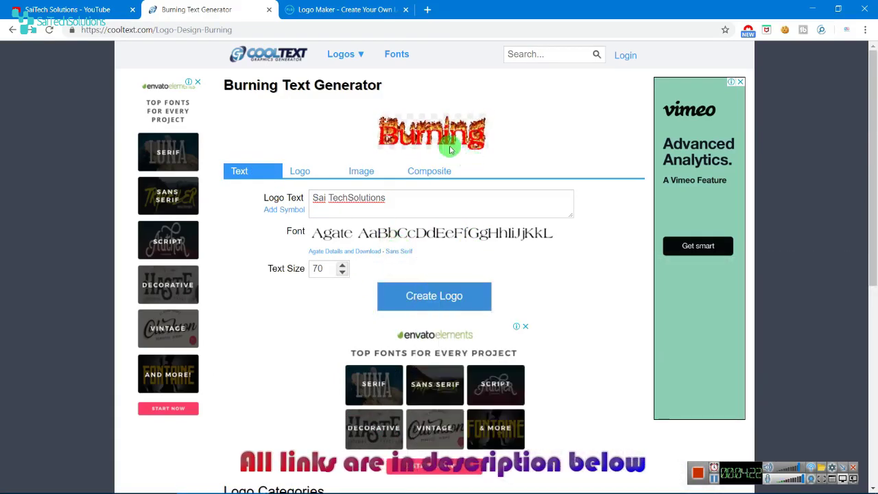
{"action": "left_click", "coordinate": [349, 197]}
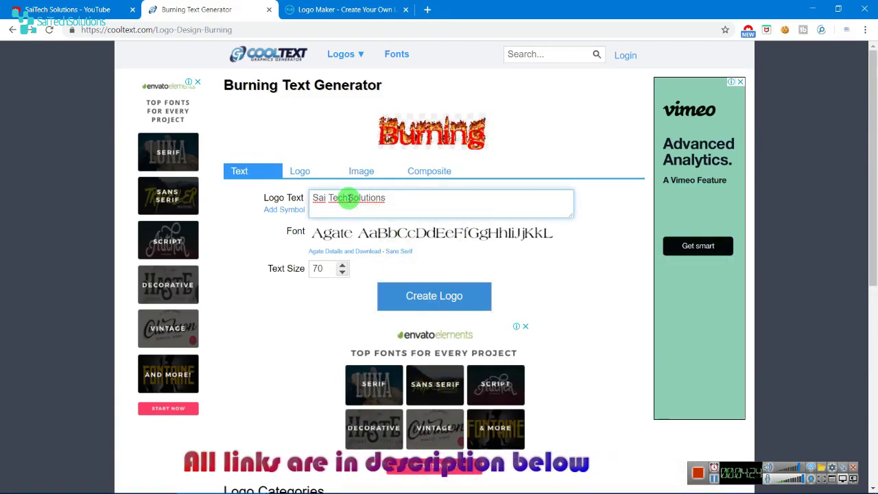
{"action": "left_click", "coordinate": [466, 289]}
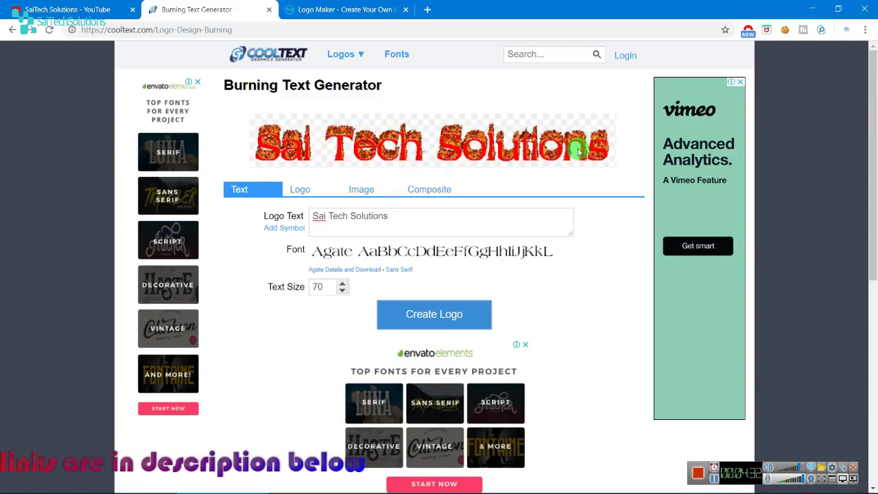
{"action": "scroll", "coordinate": [451, 244], "scroll_direction": "down", "scroll_amount": 1}
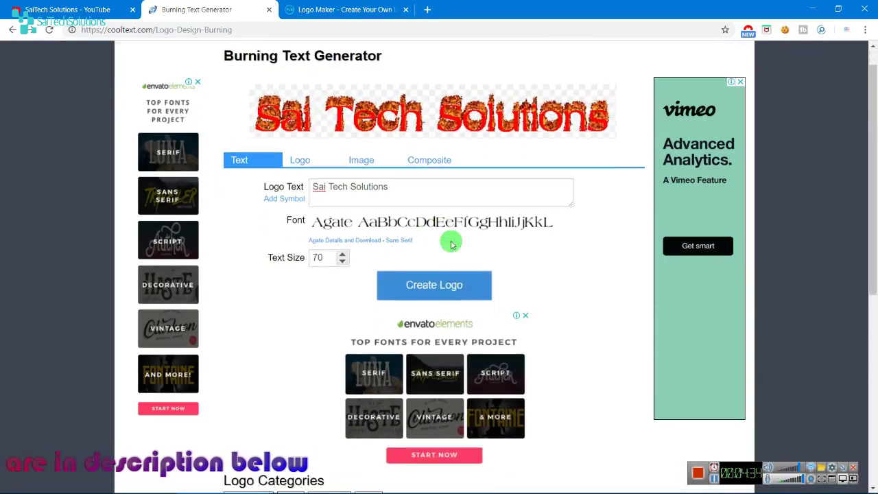
{"action": "scroll", "coordinate": [412, 288], "scroll_direction": "down", "scroll_amount": 4}
{"action": "scroll", "coordinate": [423, 149], "scroll_direction": "up", "scroll_amount": 3}
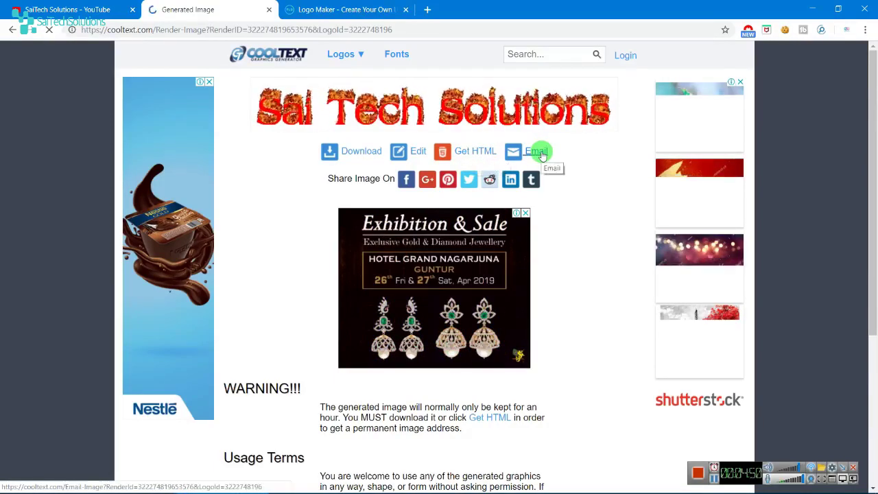
Download the generated Burning logo as cooltext322274819653576.gif
{"action": "left_click", "coordinate": [715, 483]}
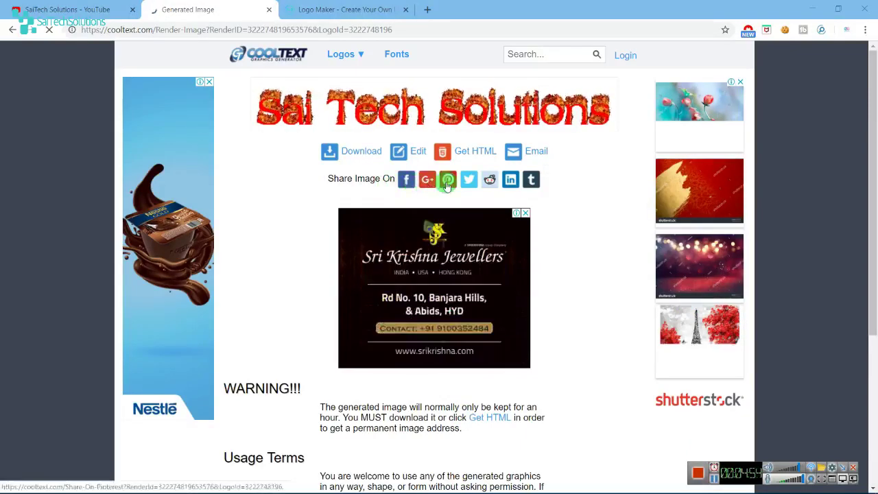
{"action": "left_click", "coordinate": [360, 155]}
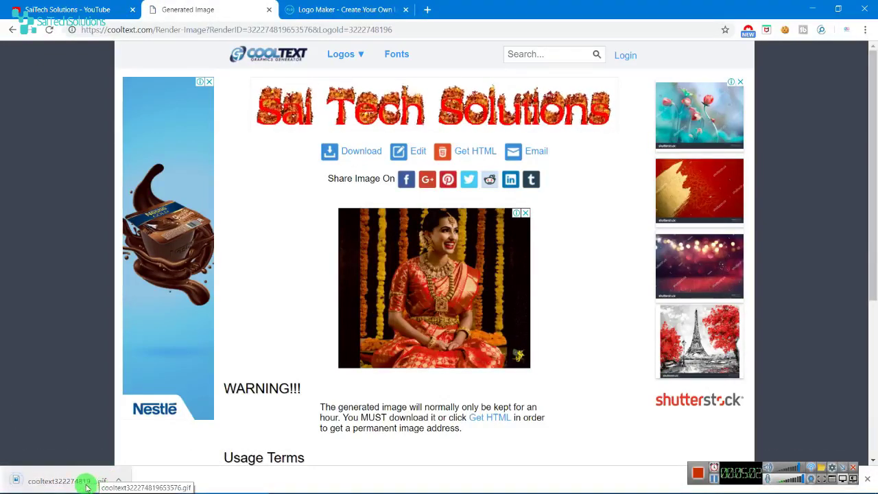
{"action": "left_click", "coordinate": [80, 484]}
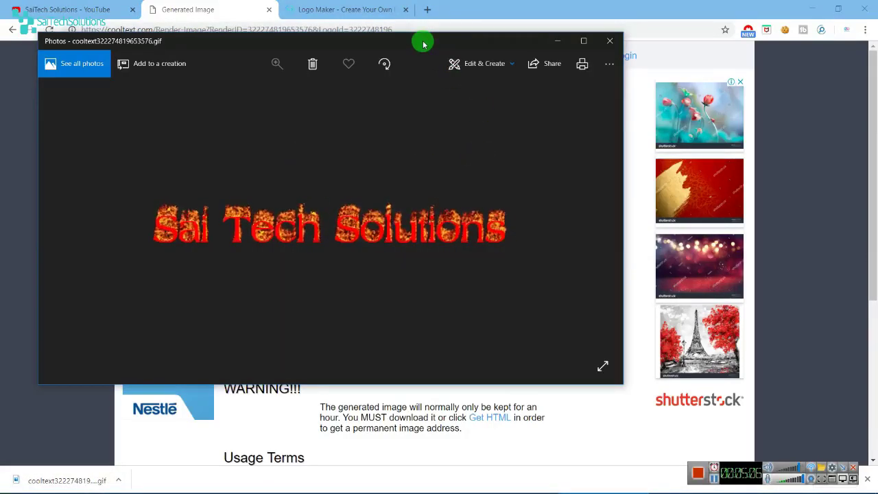
{"action": "left_click_drag", "start_coordinate": [421, 39], "coordinate": [500, 33]}
{"action": "left_click", "coordinate": [663, 35]}
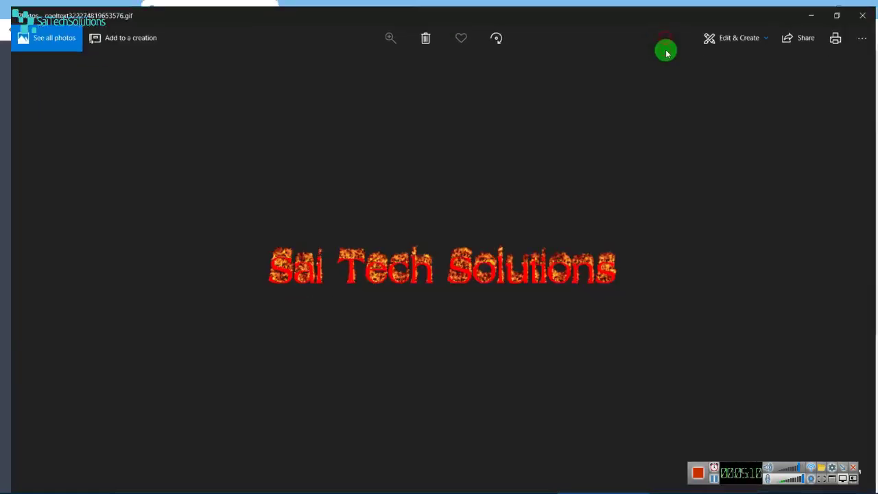
{"action": "scroll", "coordinate": [535, 296], "scroll_direction": "down", "scroll_amount": 2}
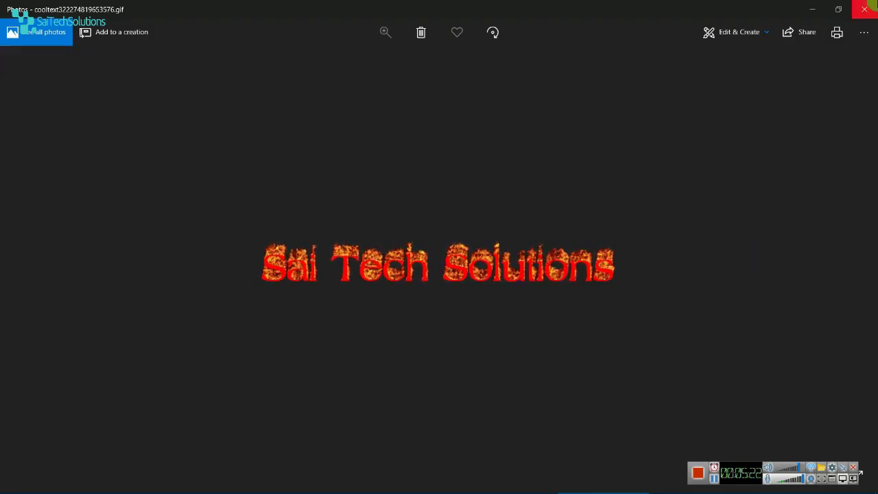
{"action": "key", "text": "alt+F4"}
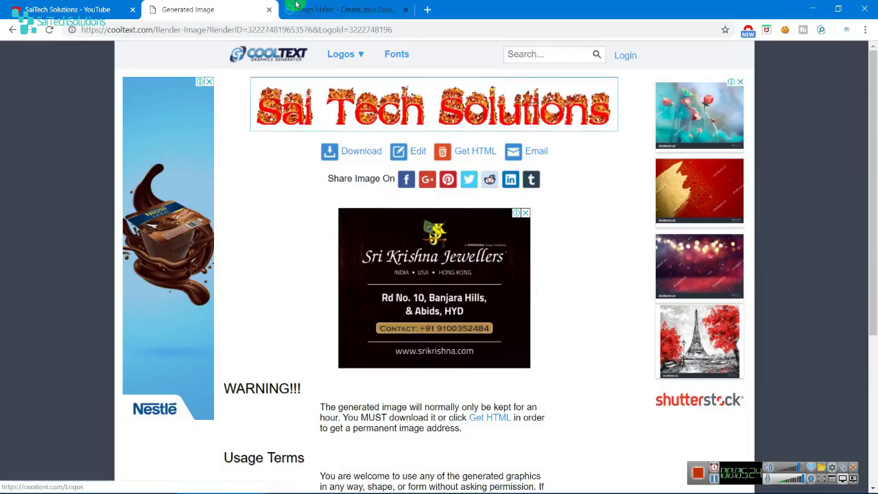
On the logo maker site, browse the template carousel and open the pink-and-grey knot template
{"action": "left_click", "coordinate": [322, 10]}
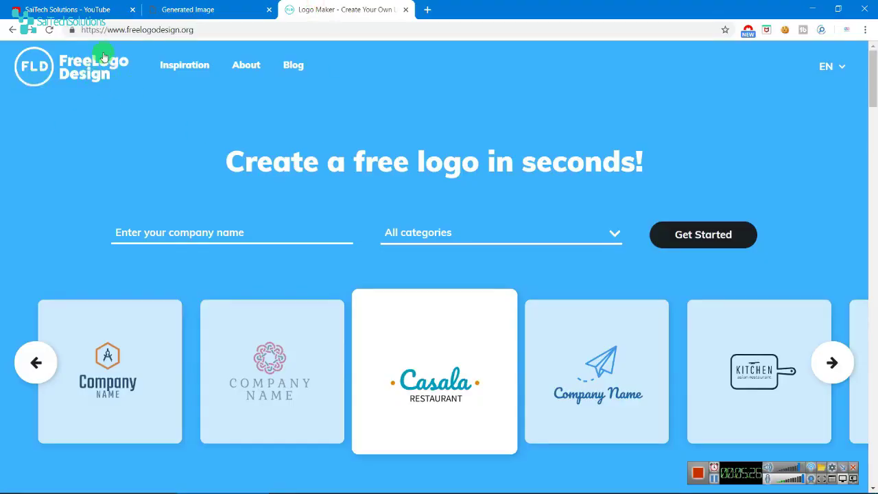
{"action": "scroll", "coordinate": [580, 311], "scroll_direction": "down", "scroll_amount": 3}
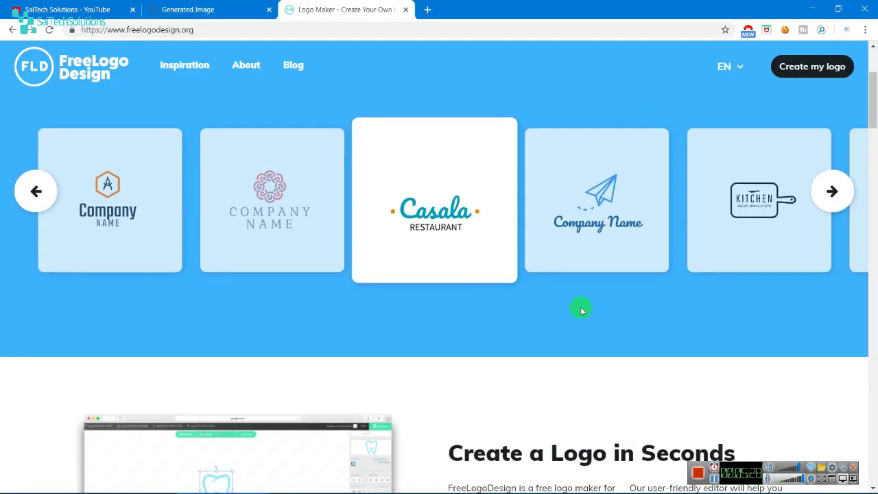
{"action": "left_click", "coordinate": [840, 196]}
{"action": "scroll", "coordinate": [754, 264], "scroll_direction": "up", "scroll_amount": 3}
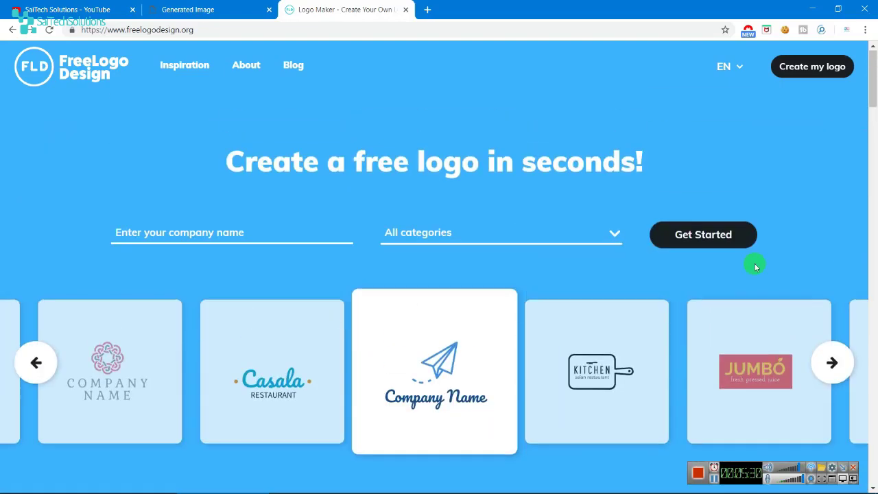
{"action": "left_click", "coordinate": [833, 361]}
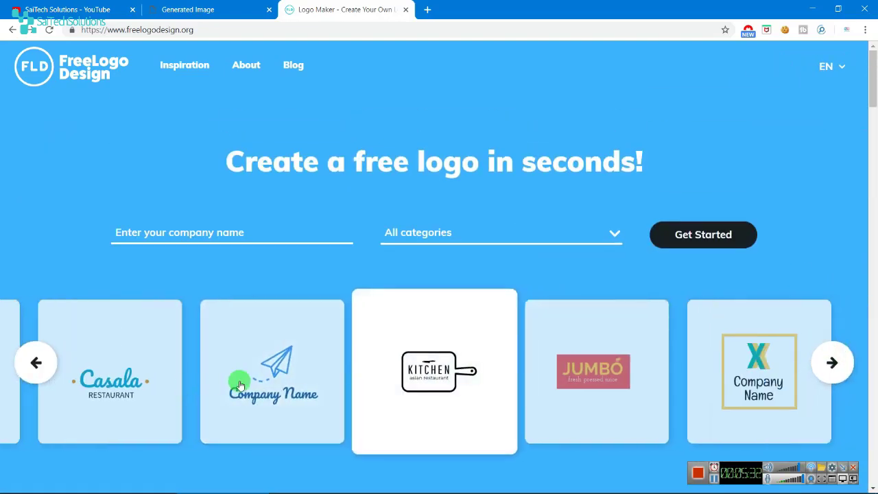
{"action": "left_click", "coordinate": [41, 367]}
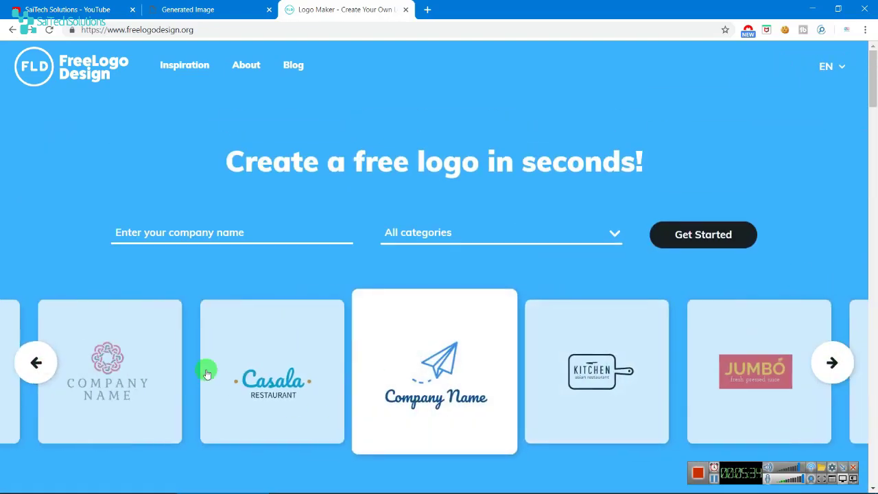
{"action": "left_click", "coordinate": [106, 368]}
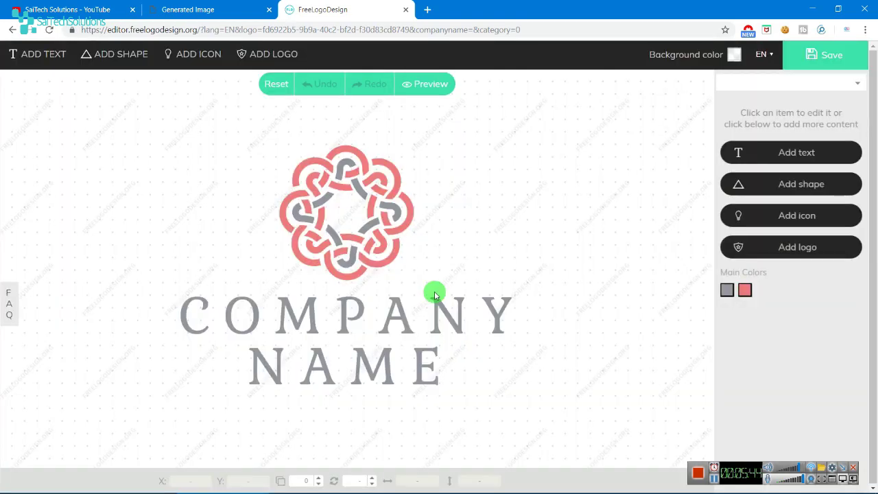
Replace the COMPANY text line of the knot logo with 'sai tech'
{"action": "left_click", "coordinate": [433, 302]}
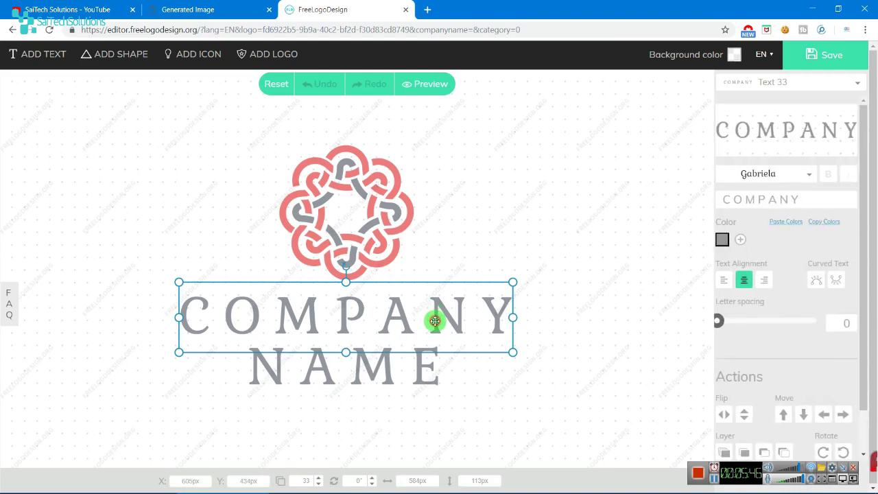
{"action": "left_click", "coordinate": [431, 319]}
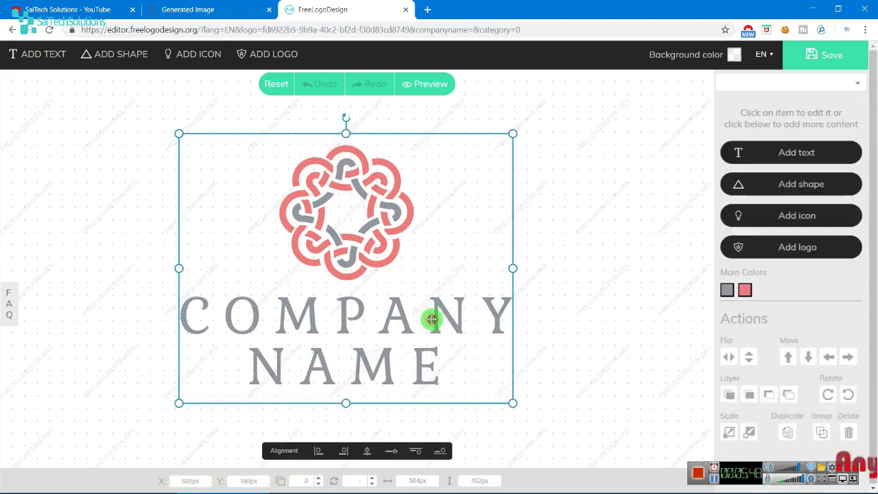
{"action": "left_click", "coordinate": [384, 359]}
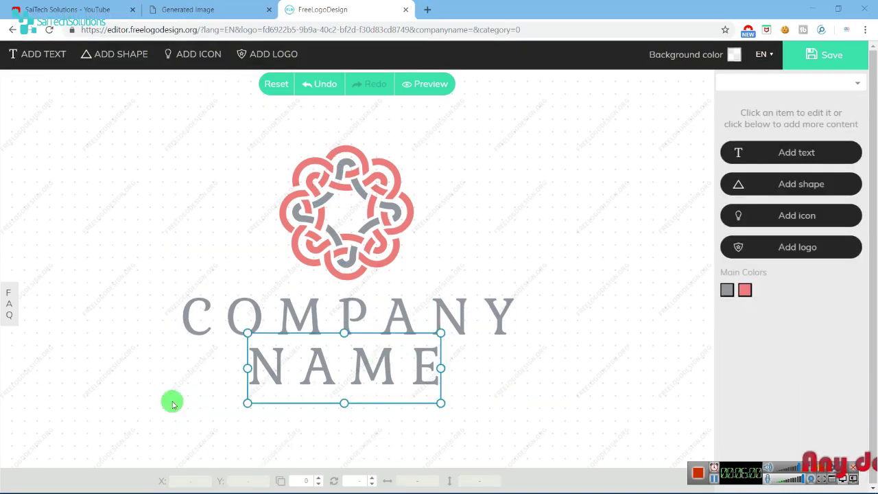
{"action": "left_click", "coordinate": [418, 312]}
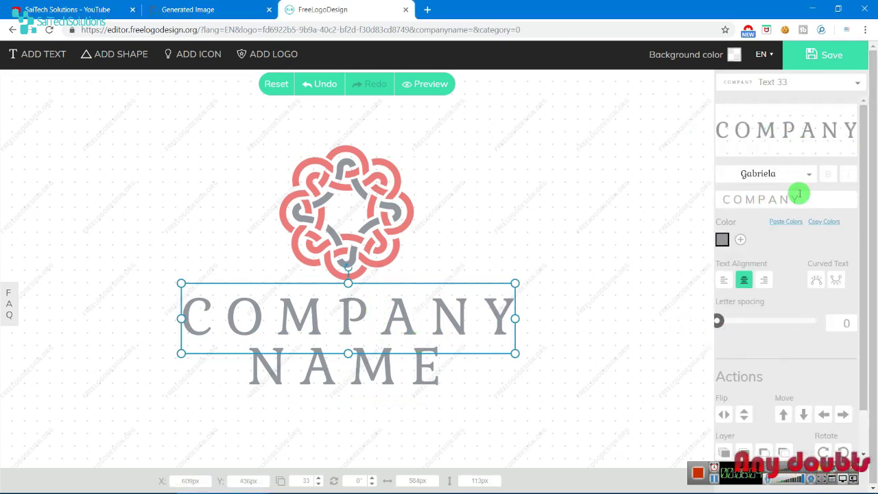
{"action": "left_click_drag", "start_coordinate": [815, 199], "coordinate": [703, 213]}
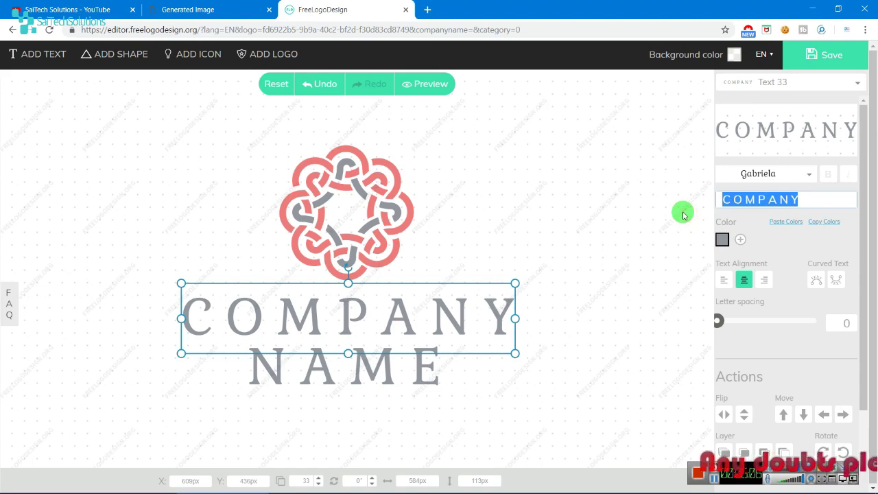
{"action": "key", "text": "BackSpace"}
{"action": "type", "text": "sai te"}
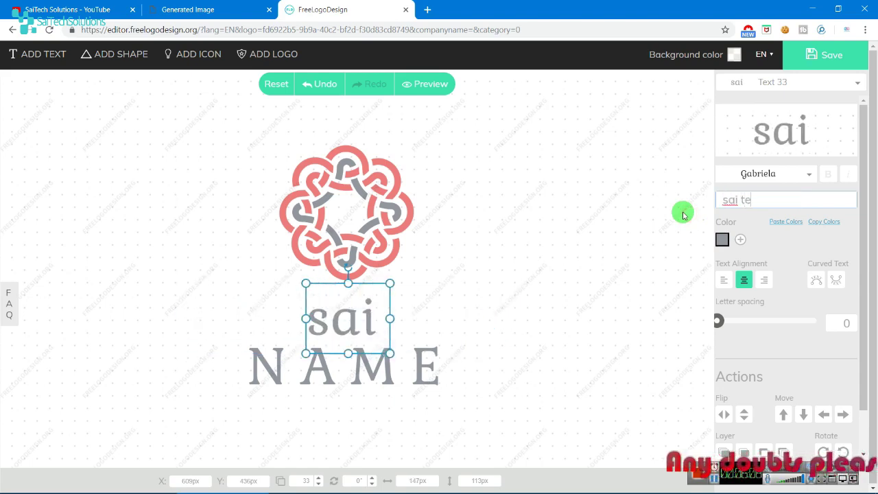
{"action": "type", "text": "ch"}
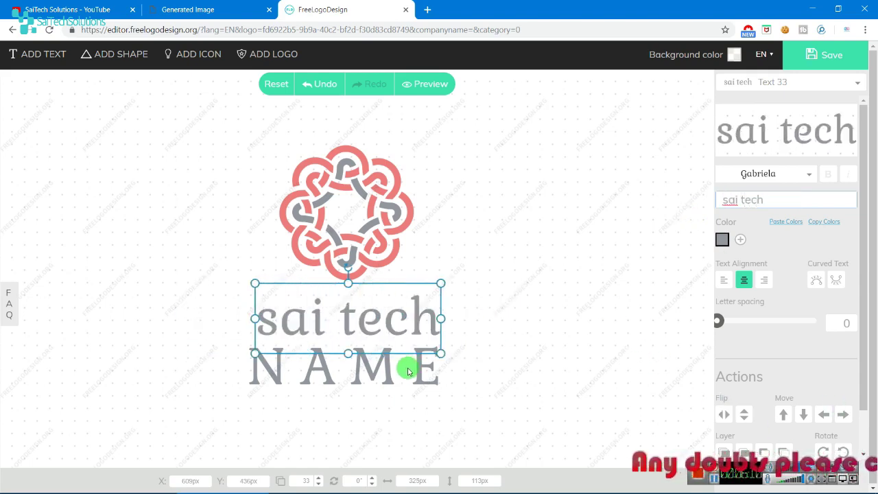
Change the NAME line to 'solutions' and save the finished logo
{"action": "left_click", "coordinate": [427, 366]}
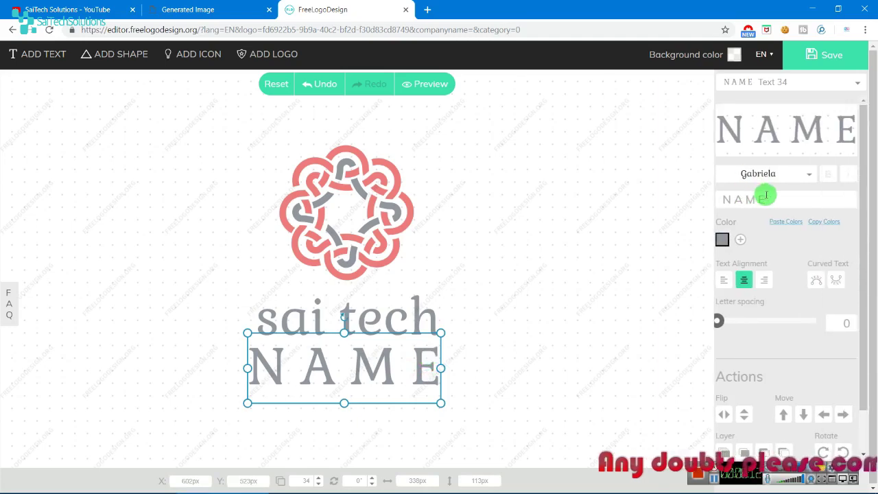
{"action": "type", "text": "solutions"}
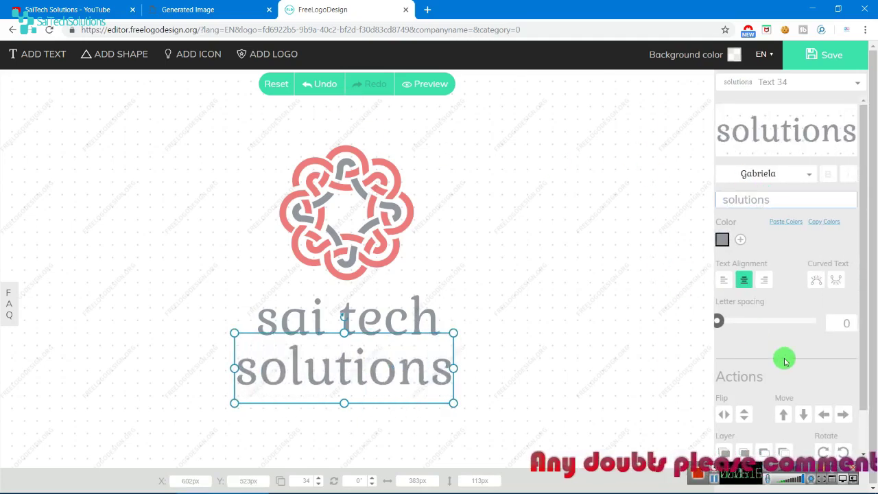
{"action": "scroll", "coordinate": [830, 362], "scroll_direction": "down", "scroll_amount": 1}
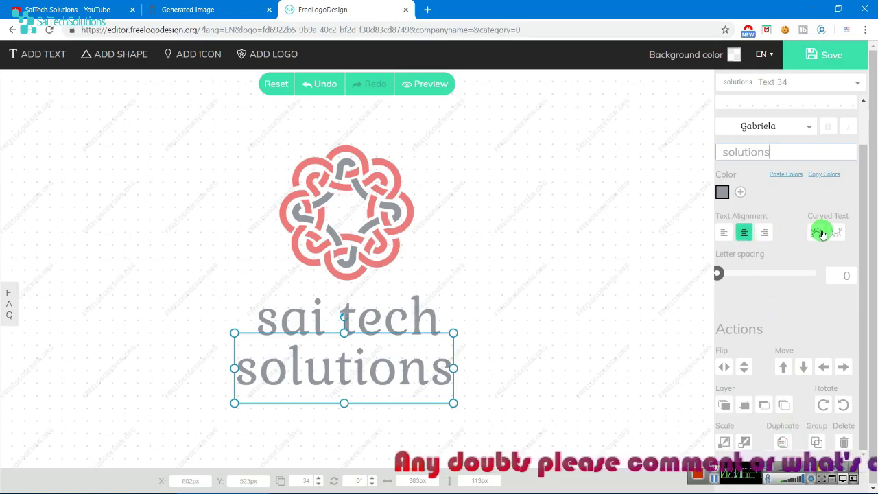
{"action": "scroll", "coordinate": [819, 233], "scroll_direction": "up", "scroll_amount": 1}
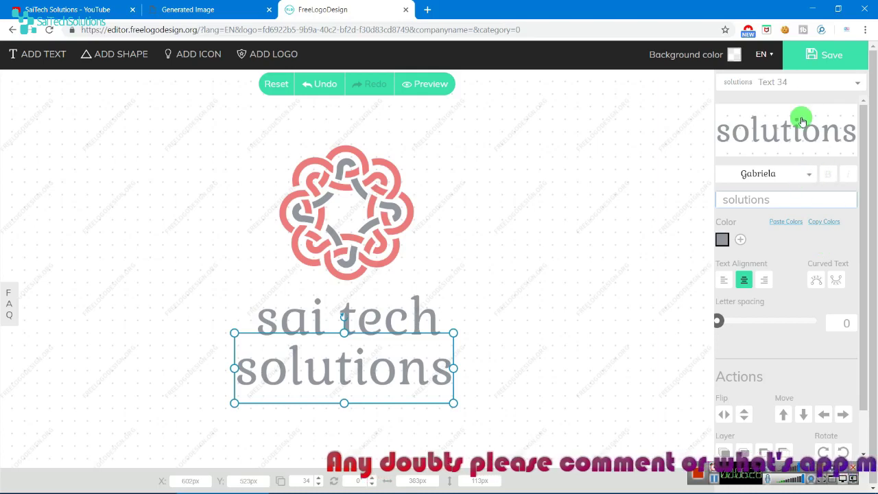
{"action": "left_click", "coordinate": [836, 66]}
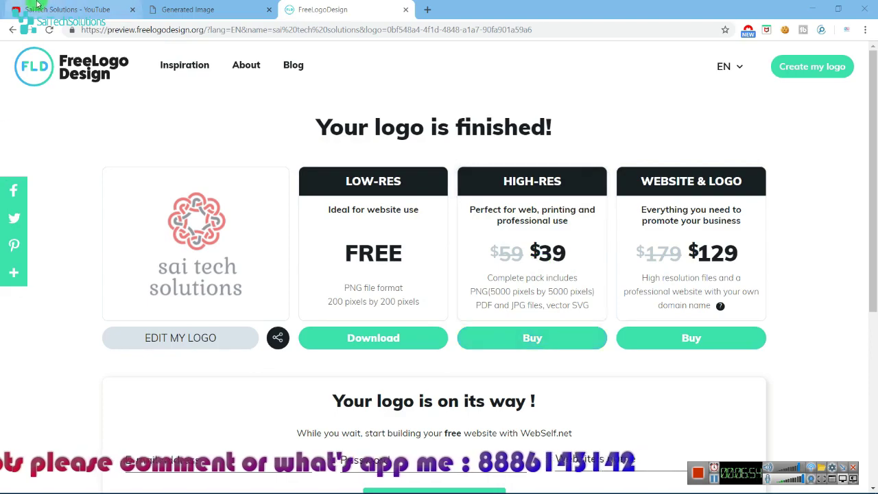
{"action": "left_click", "coordinate": [96, 9]}
{"action": "left_click", "coordinate": [240, 9]}
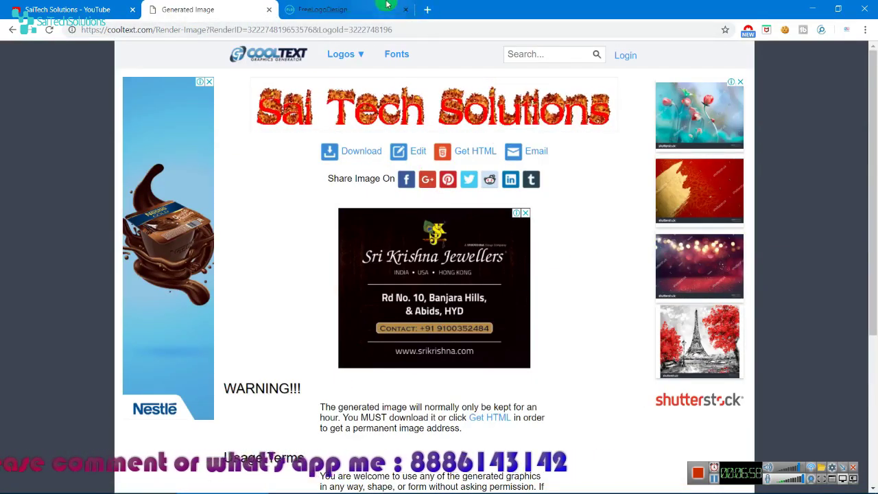
{"action": "left_click", "coordinate": [322, 10]}
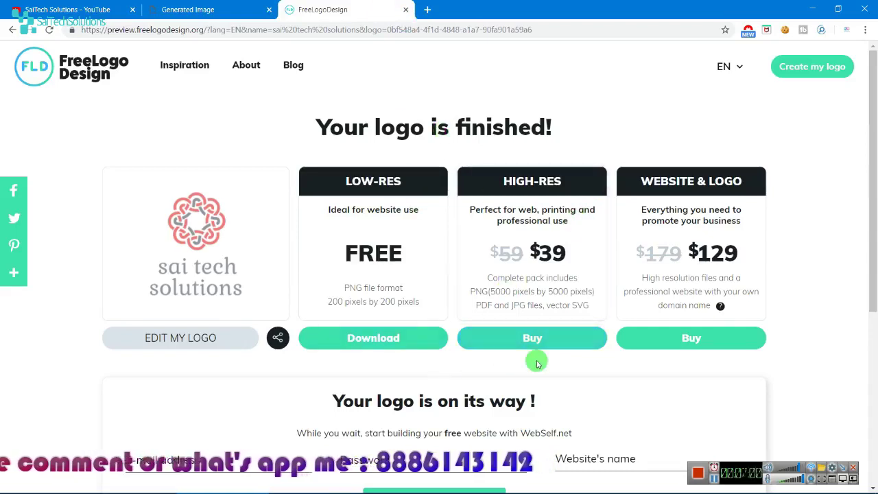
{"action": "left_click", "coordinate": [384, 343]}
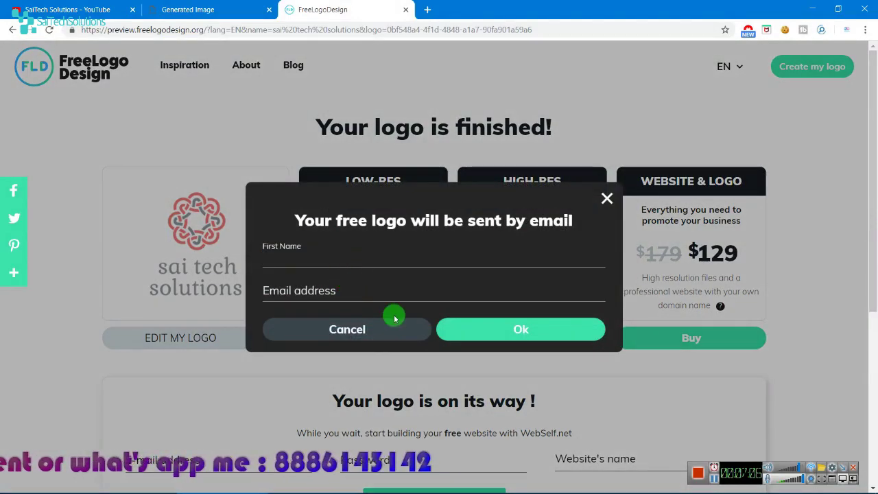
{"action": "left_click", "coordinate": [471, 288]}
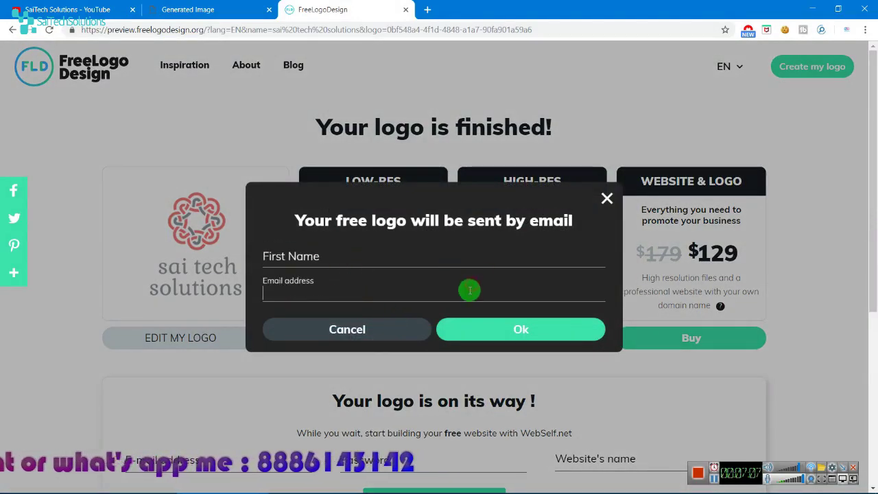
{"action": "left_click", "coordinate": [599, 204]}
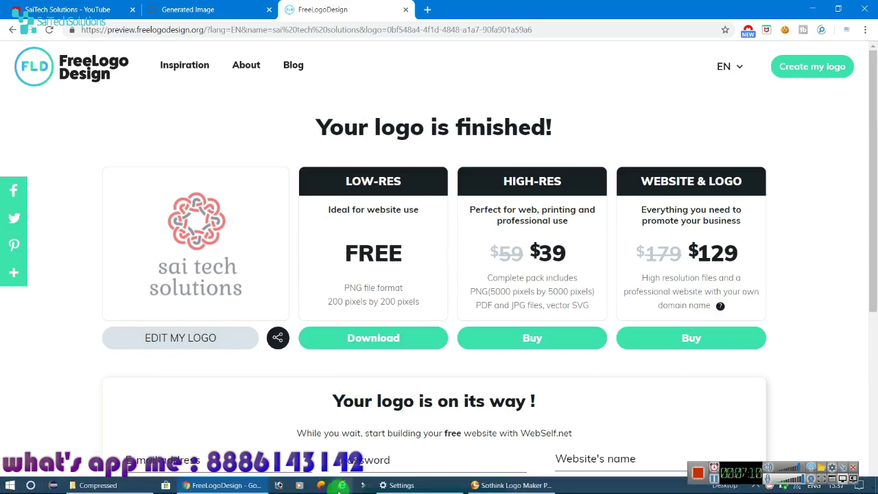
Bring Sothink Logo Maker's New From Template gallery to the front and open the Start screen
{"action": "left_click", "coordinate": [493, 488]}
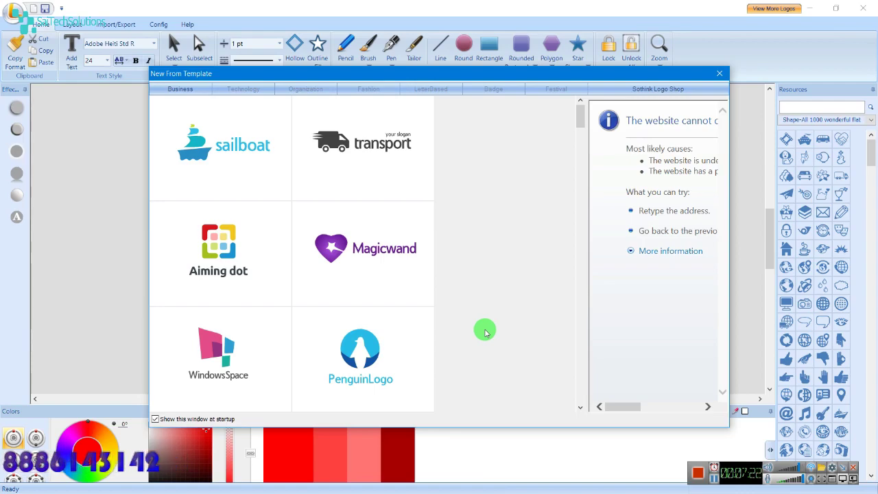
{"action": "key", "text": "super"}
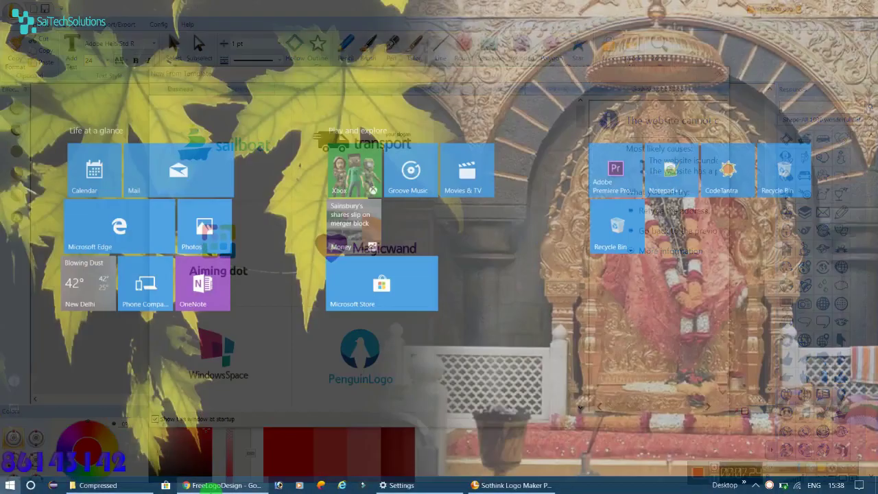
Extract the Sothink logo-maker-pro archive in the Compressed folder, cancelling the Setup file replace prompt
{"action": "left_click", "coordinate": [106, 489]}
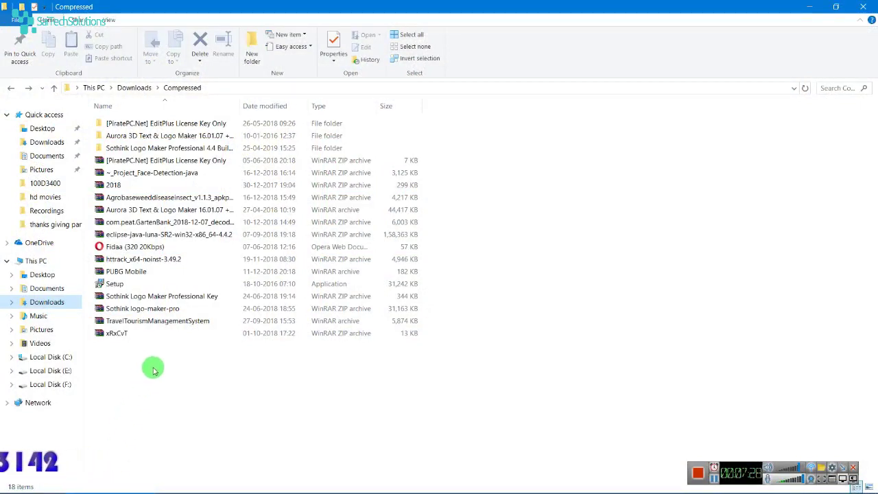
{"action": "left_click", "coordinate": [157, 308]}
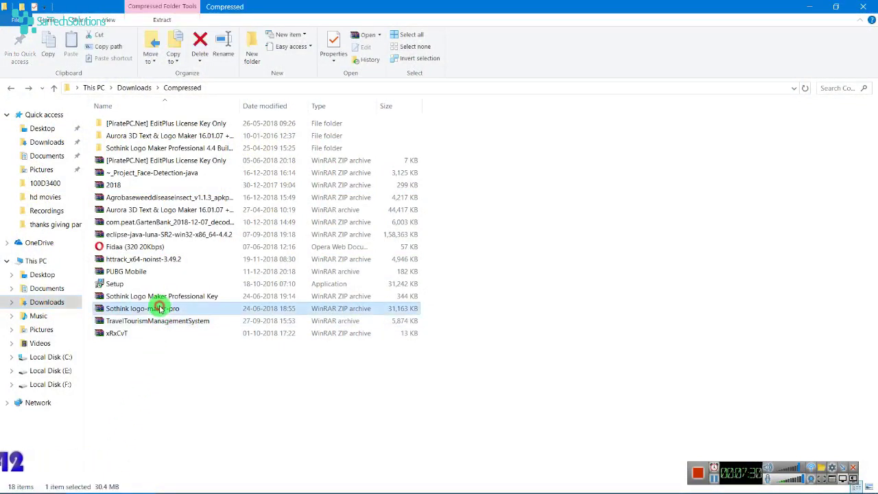
{"action": "left_click", "coordinate": [164, 299], "text": "ctrl"}
{"action": "left_click_drag", "start_coordinate": [173, 301], "coordinate": [251, 384]}
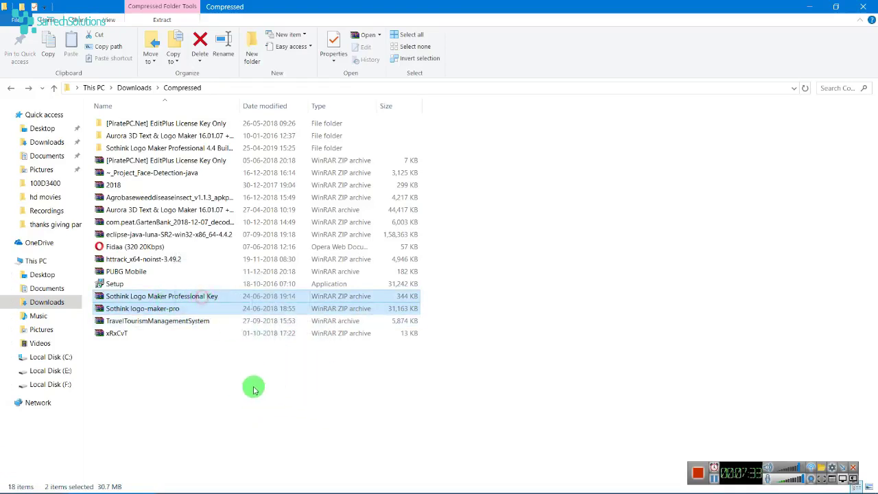
{"action": "left_click", "coordinate": [201, 300]}
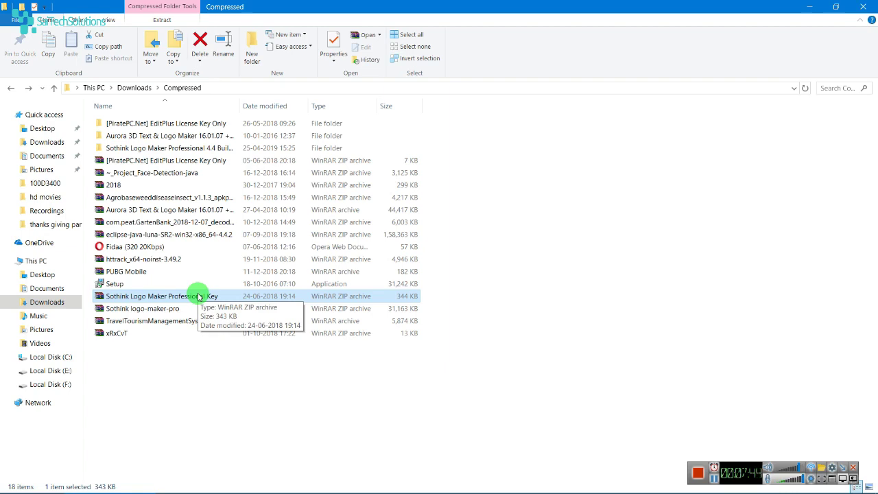
{"action": "left_click", "coordinate": [198, 308]}
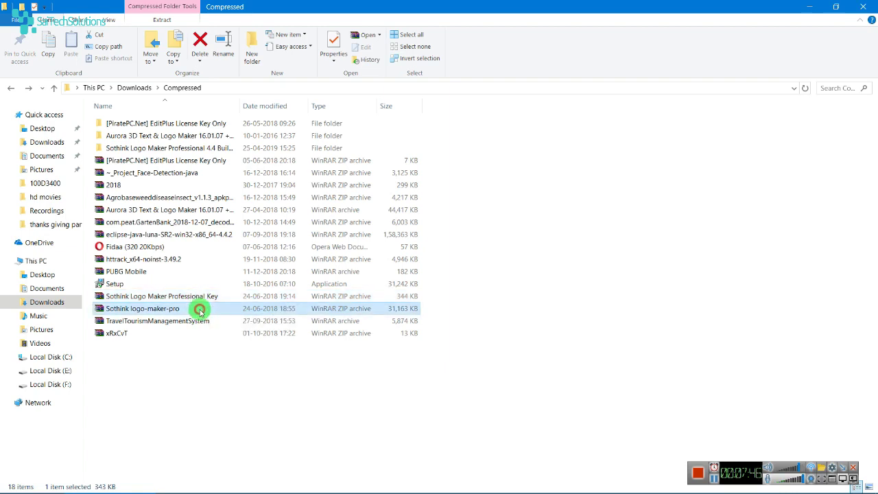
{"action": "right_click", "coordinate": [177, 308]}
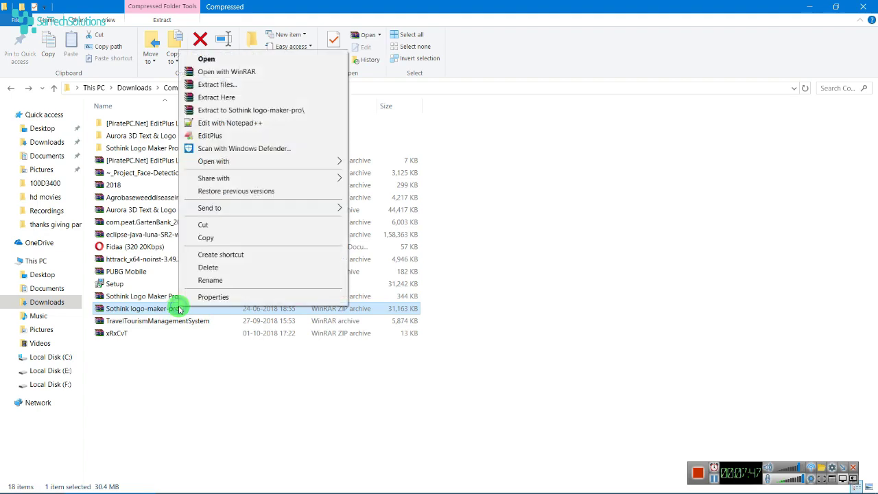
{"action": "left_click", "coordinate": [206, 98]}
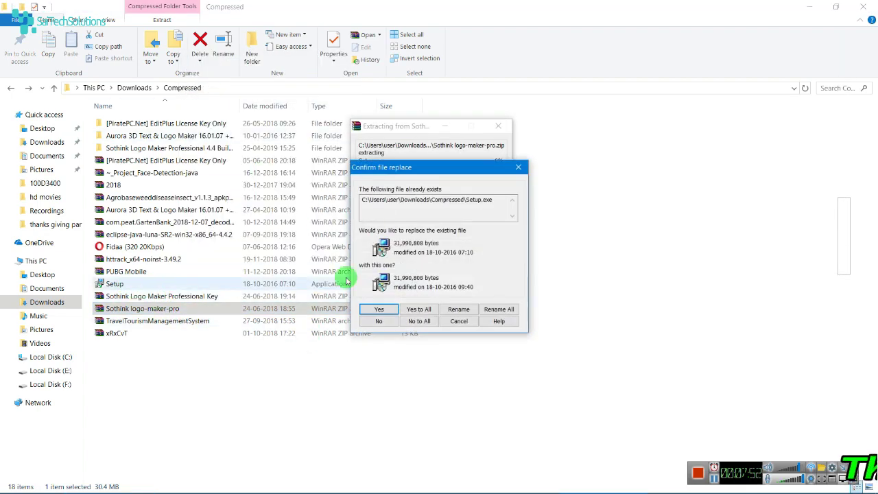
{"action": "left_click", "coordinate": [463, 322]}
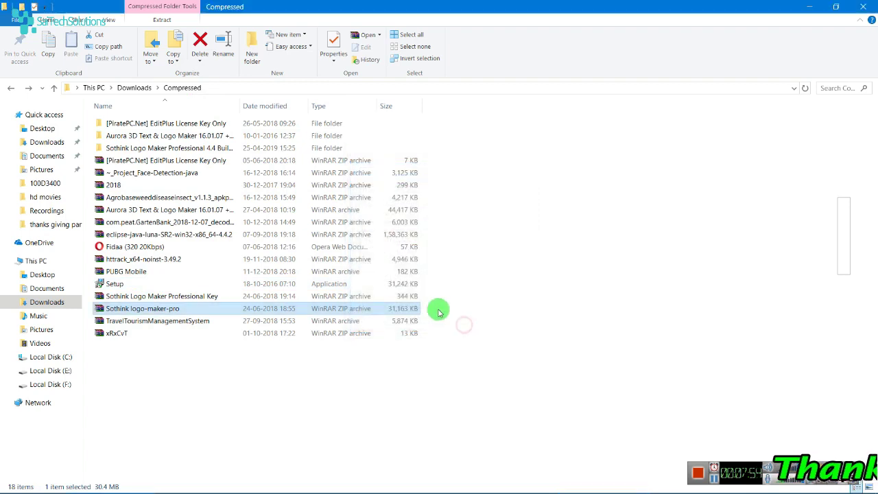
Select items in Downloads > Compressed, including the Setup application and the Sothink Logo Maker Professional Key archive
{"action": "left_click", "coordinate": [115, 283]}
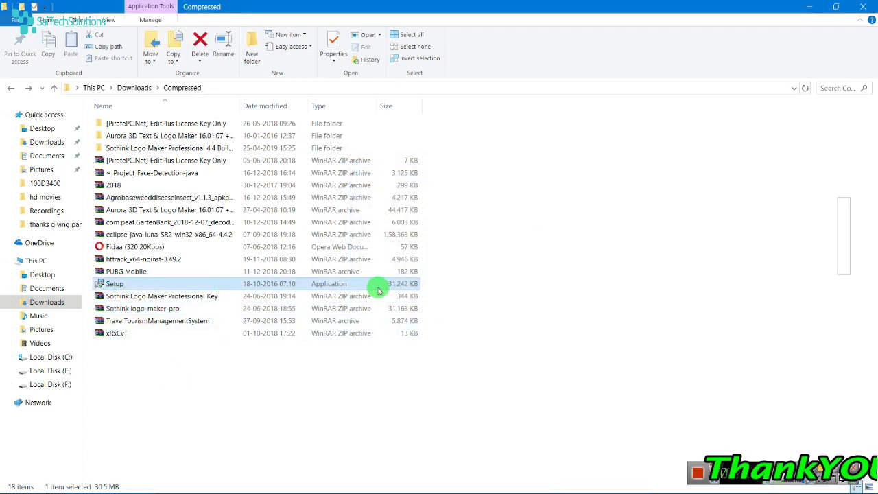
{"action": "left_click_drag", "start_coordinate": [381, 287], "coordinate": [286, 285]}
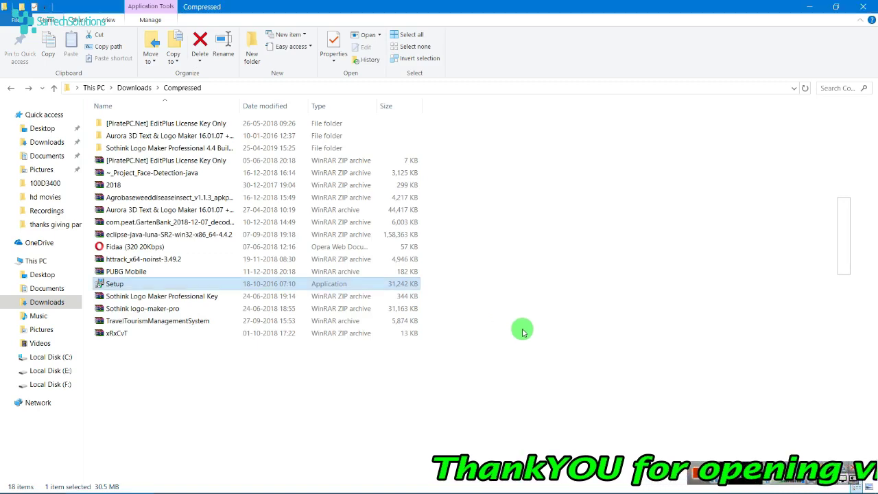
{"action": "left_click", "coordinate": [142, 434]}
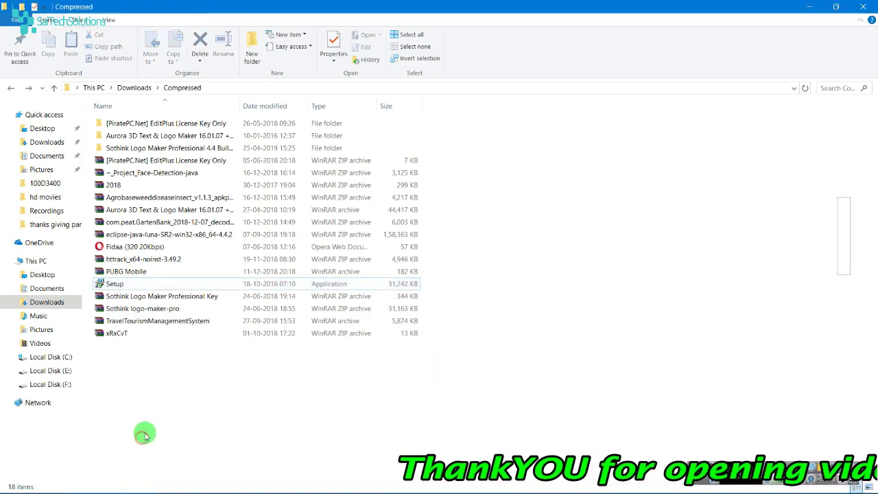
{"action": "left_click", "coordinate": [178, 298]}
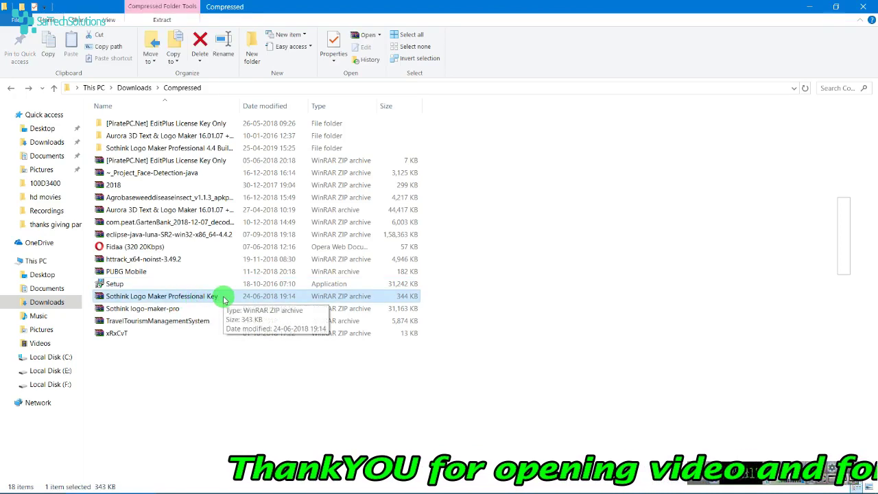
Open the Sothink Logo Maker Professional 4.4 folder and launch its patch program
{"action": "double_click", "coordinate": [171, 148]}
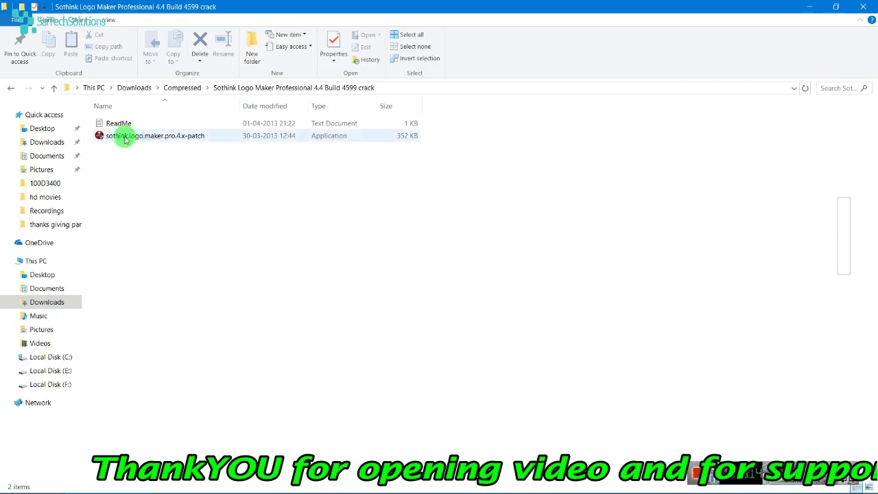
{"action": "left_click", "coordinate": [172, 136]}
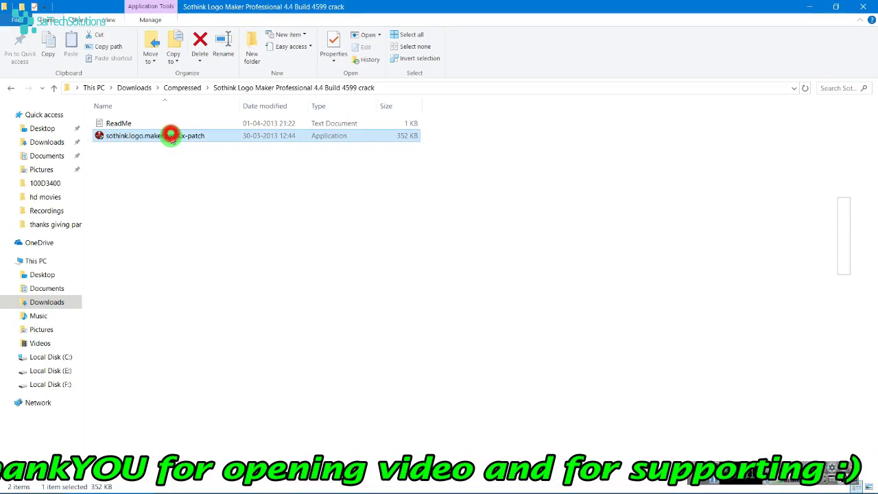
{"action": "double_click", "coordinate": [172, 136]}
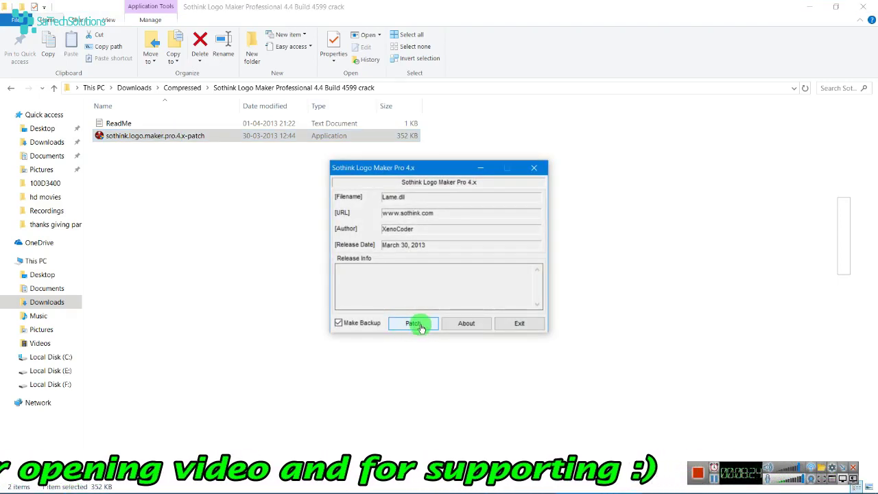
Close the patcher and browse the Technology template category
{"action": "left_click", "coordinate": [515, 325]}
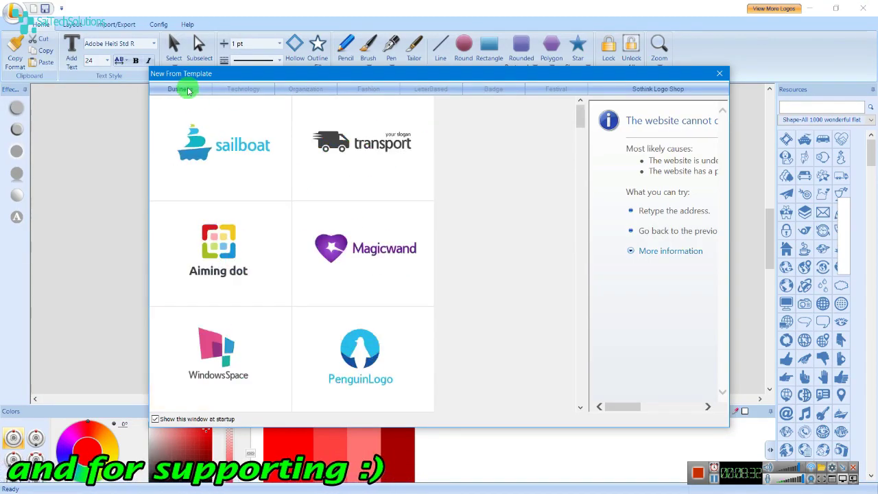
{"action": "left_click", "coordinate": [247, 87]}
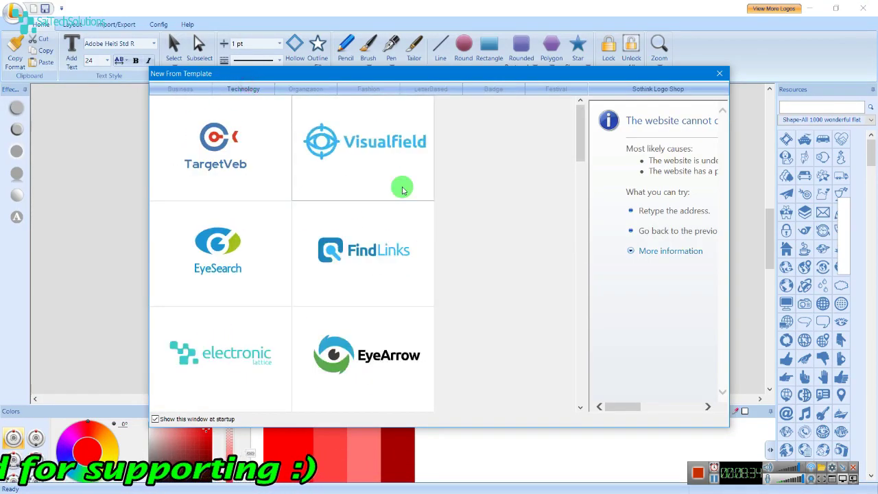
{"action": "scroll", "coordinate": [401, 186], "scroll_direction": "down", "scroll_amount": 3}
{"action": "scroll", "coordinate": [352, 167], "scroll_direction": "up", "scroll_amount": 3}
{"action": "scroll", "coordinate": [402, 186], "scroll_direction": "down", "scroll_amount": 5}
{"action": "scroll", "coordinate": [360, 200], "scroll_direction": "up", "scroll_amount": 3}
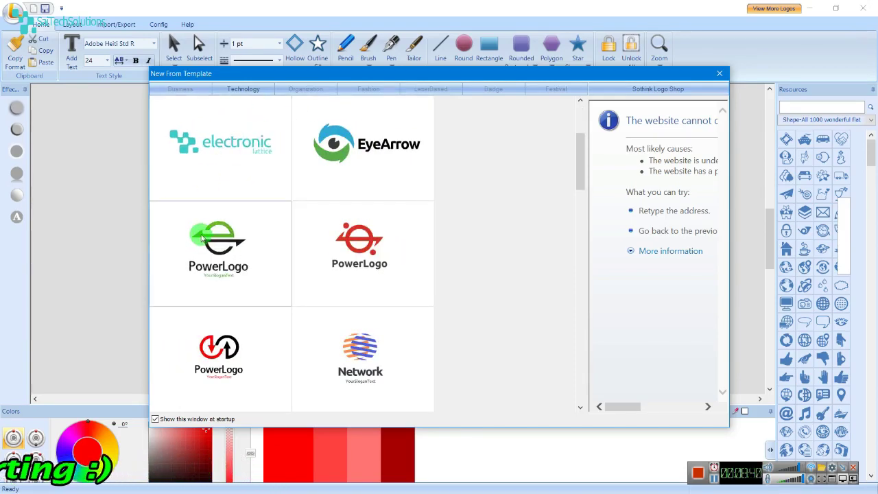
{"action": "scroll", "coordinate": [253, 158], "scroll_direction": "up", "scroll_amount": 3}
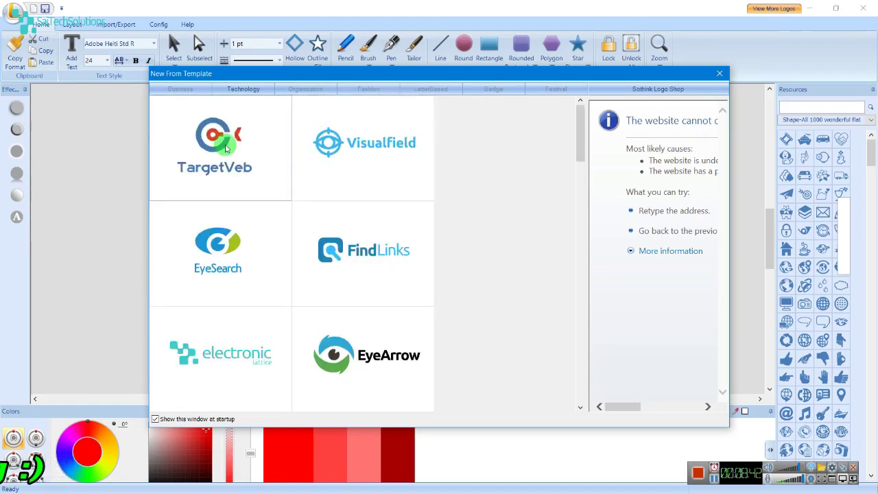
Start a new logo from the GreenFuel template in the Organization category
{"action": "left_click", "coordinate": [301, 89]}
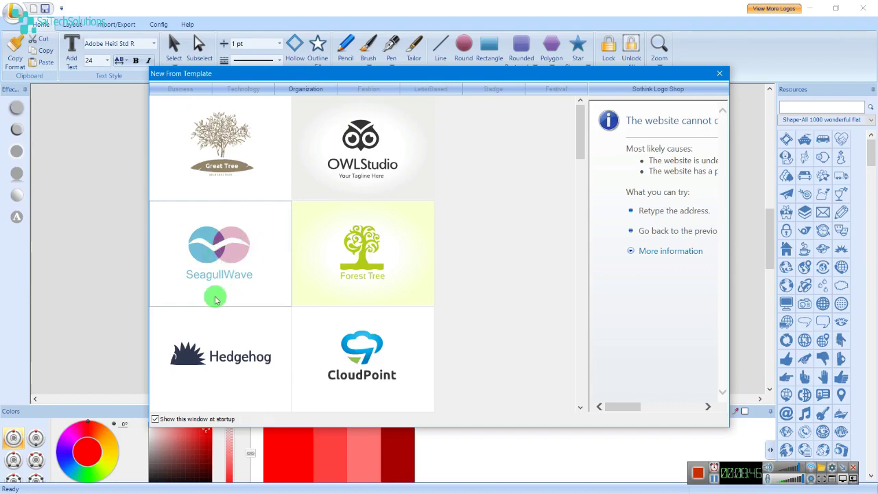
{"action": "scroll", "coordinate": [366, 275], "scroll_direction": "down", "scroll_amount": 5}
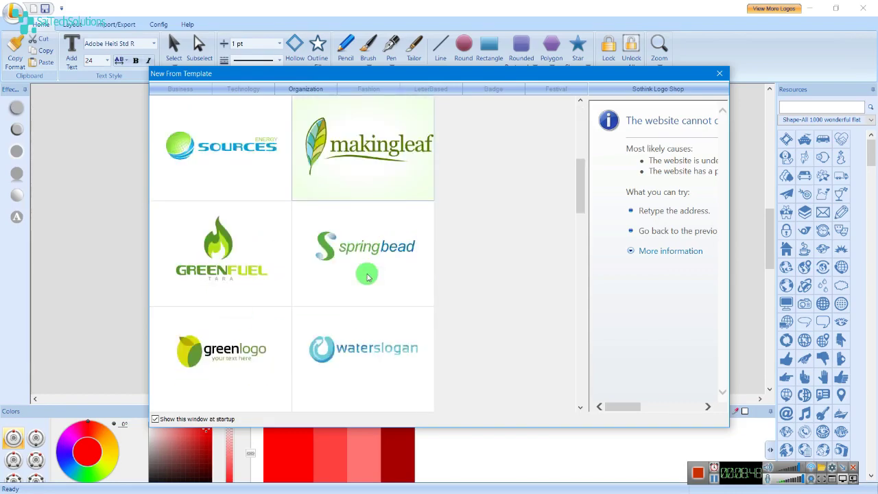
{"action": "double_click", "coordinate": [230, 255]}
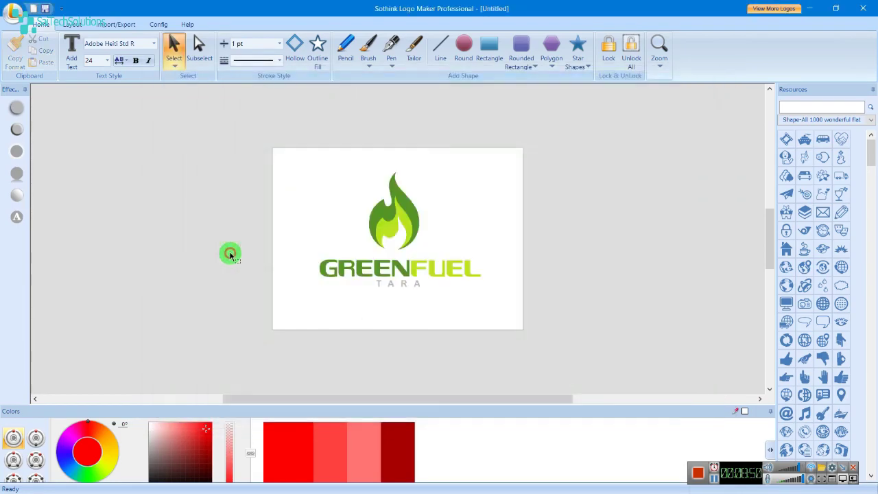
Replace the word GREEN with SAI TECH and move it further left of FUEL
{"action": "left_click", "coordinate": [426, 269]}
{"action": "left_click", "coordinate": [400, 276]}
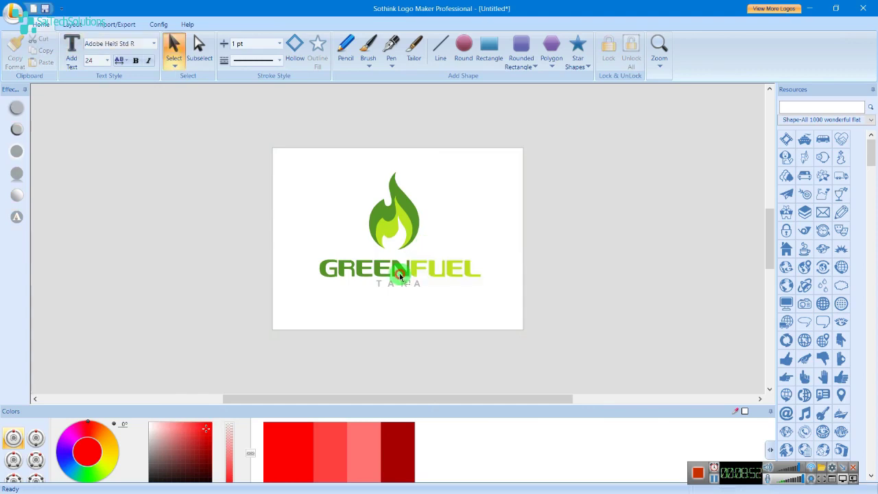
{"action": "left_click", "coordinate": [396, 275]}
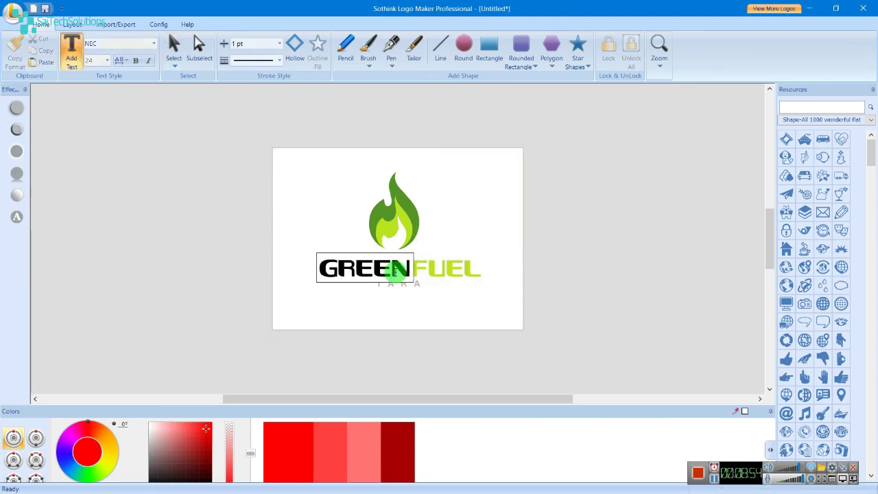
{"action": "key", "text": "BackSpace"}
{"action": "key", "text": "BackSpace"}
{"action": "key", "text": "BackSpace"}
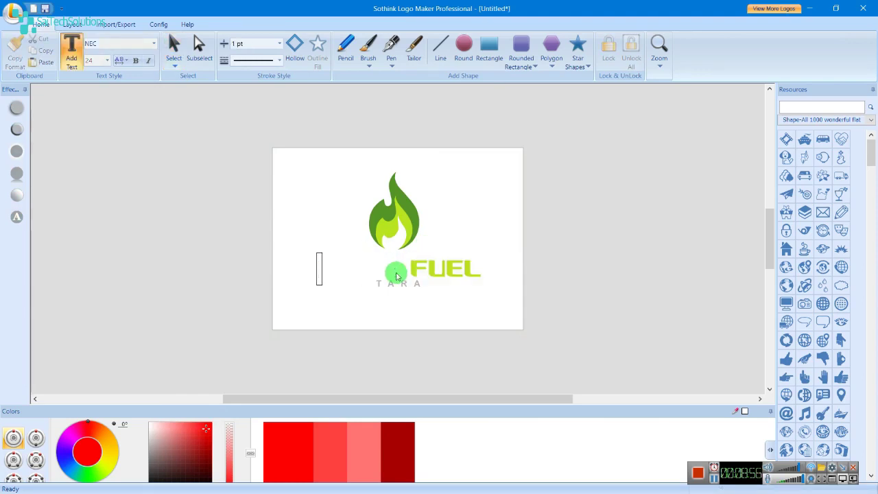
{"action": "type", "text": "SAI TECH"}
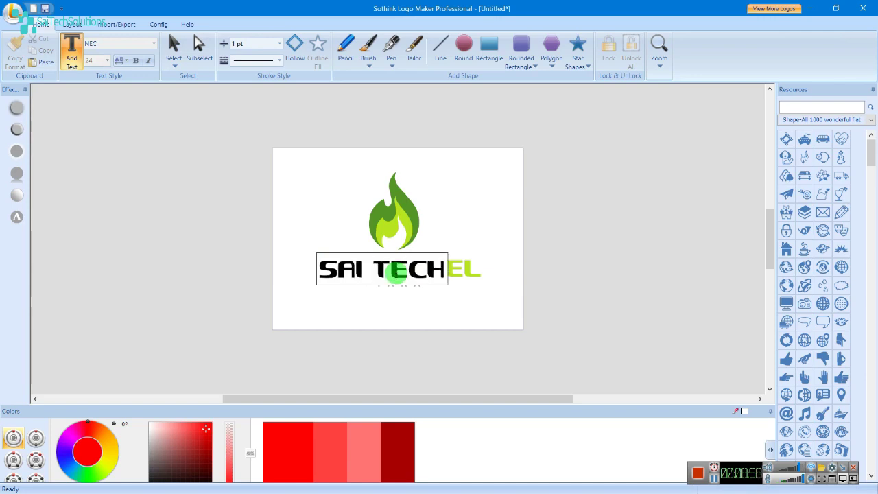
{"action": "left_click", "coordinate": [470, 262]}
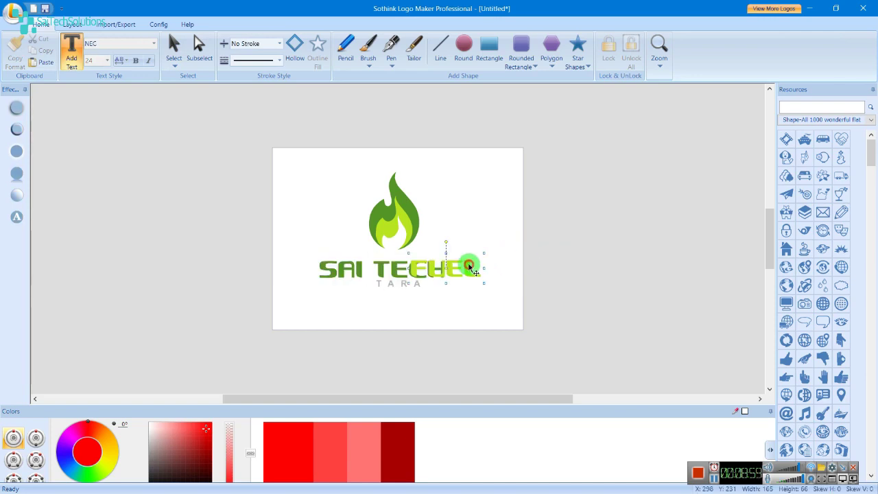
{"action": "double_click", "coordinate": [375, 267]}
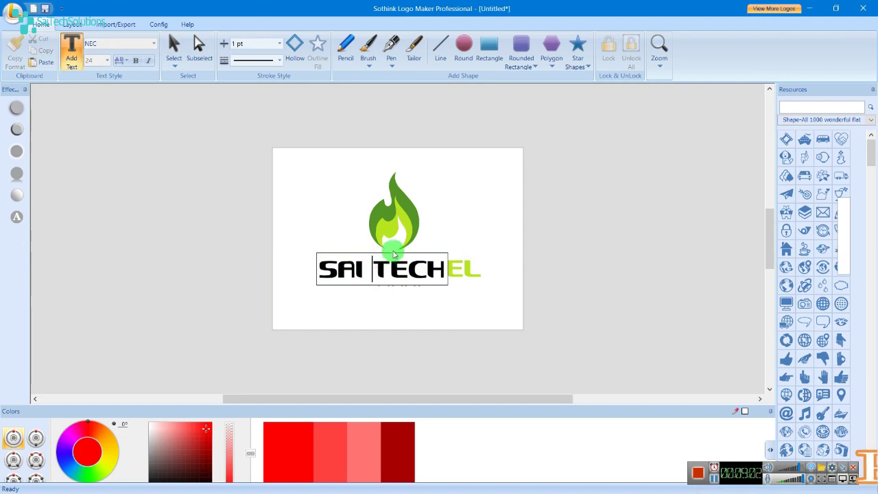
{"action": "left_click", "coordinate": [397, 251]}
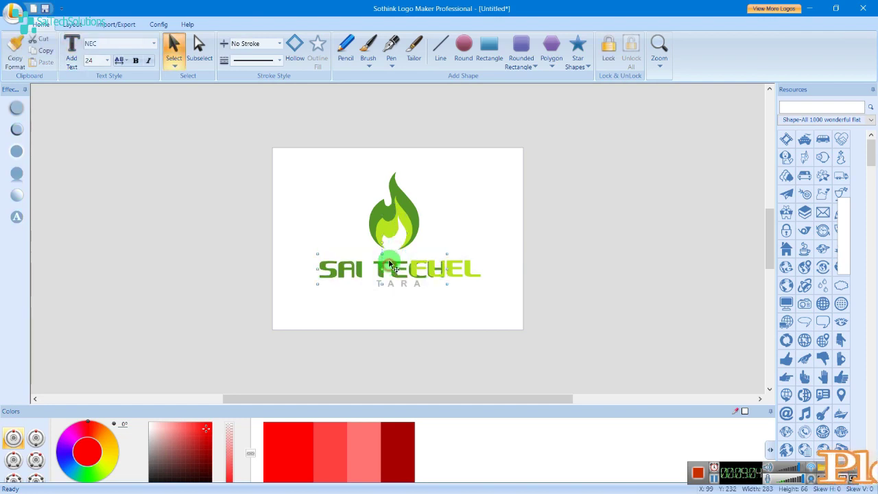
{"action": "left_click_drag", "start_coordinate": [386, 259], "coordinate": [354, 268]}
Replace the word FUEL with SOLUTIONS
{"action": "left_click", "coordinate": [449, 268]}
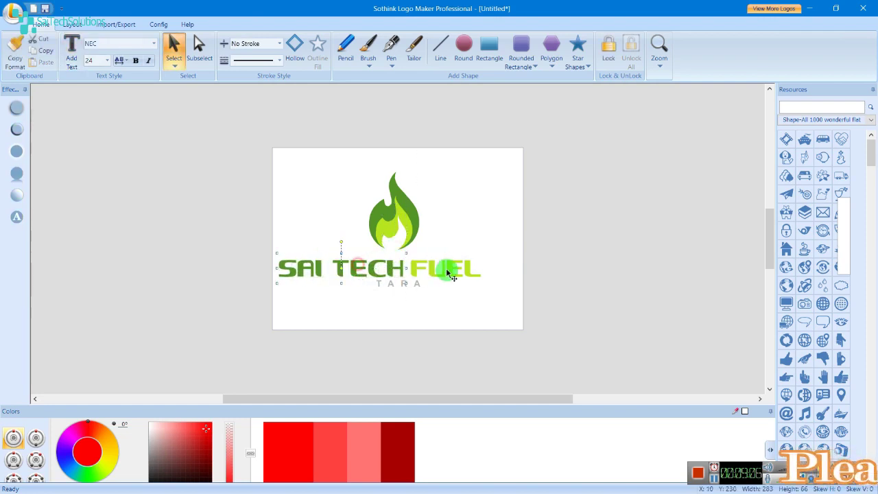
{"action": "double_click", "coordinate": [454, 270]}
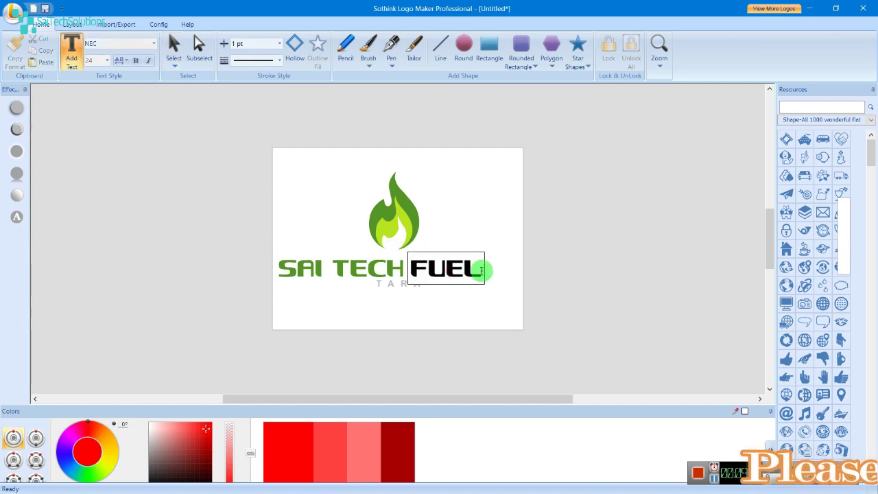
{"action": "key", "text": "BackSpace"}
{"action": "key", "text": "BackSpace"}
{"action": "key", "text": "BackSpace"}
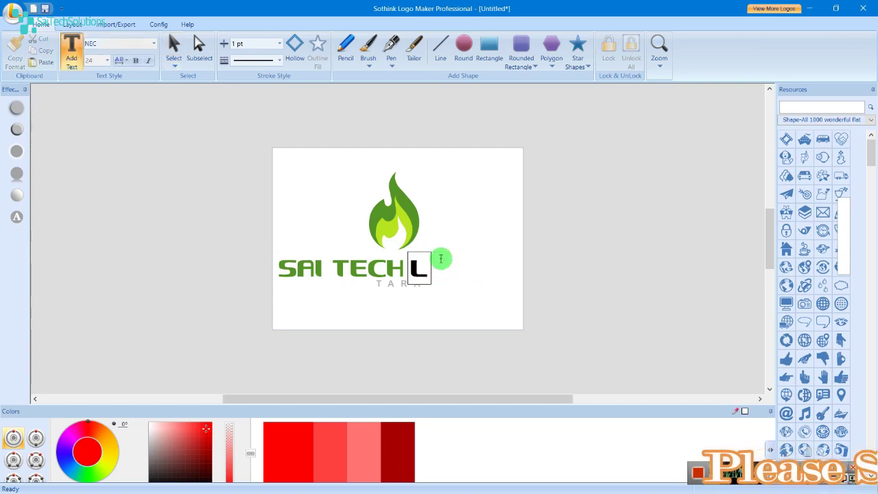
{"action": "key", "text": "Delete"}
{"action": "type", "text": "SOLUTIONS"}
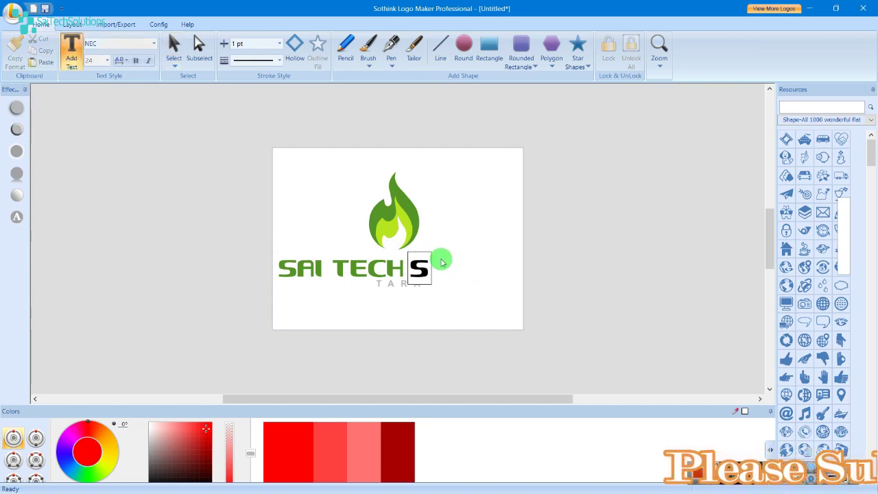
{"action": "left_click", "coordinate": [592, 255]}
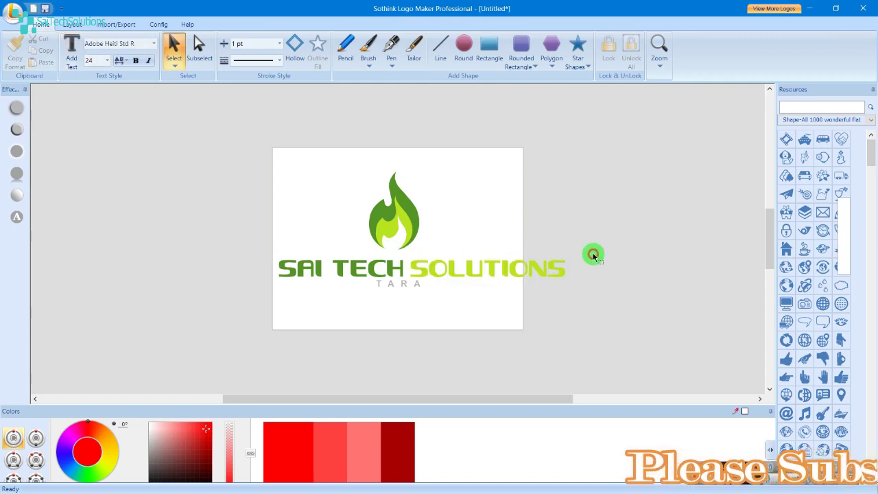